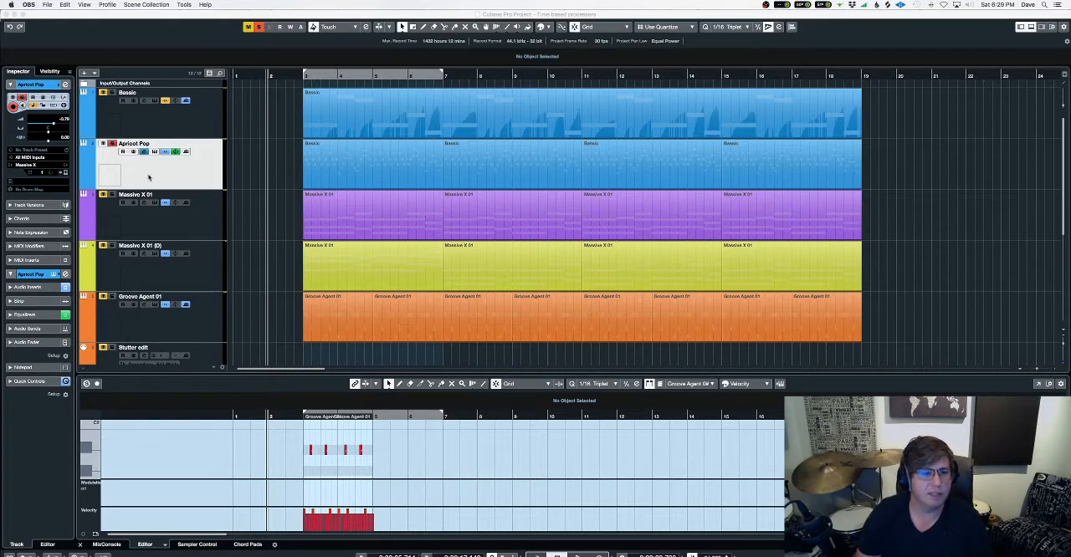
# Unsolo the Apricot Pop track and arrange its channel settings and Movement plug-in windows side by side.
pyautogui.click(113, 151)
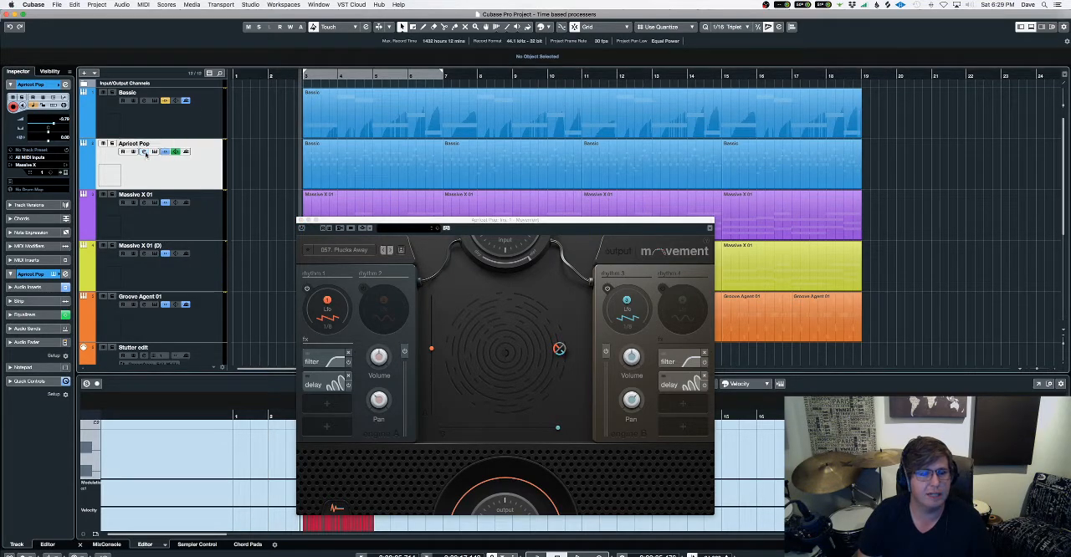
pyautogui.click(145, 153)
pyautogui.moveTo(640, 222); pyautogui.dragTo(417, 213)
pyautogui.moveTo(690, 232); pyautogui.dragTo(862, 216)
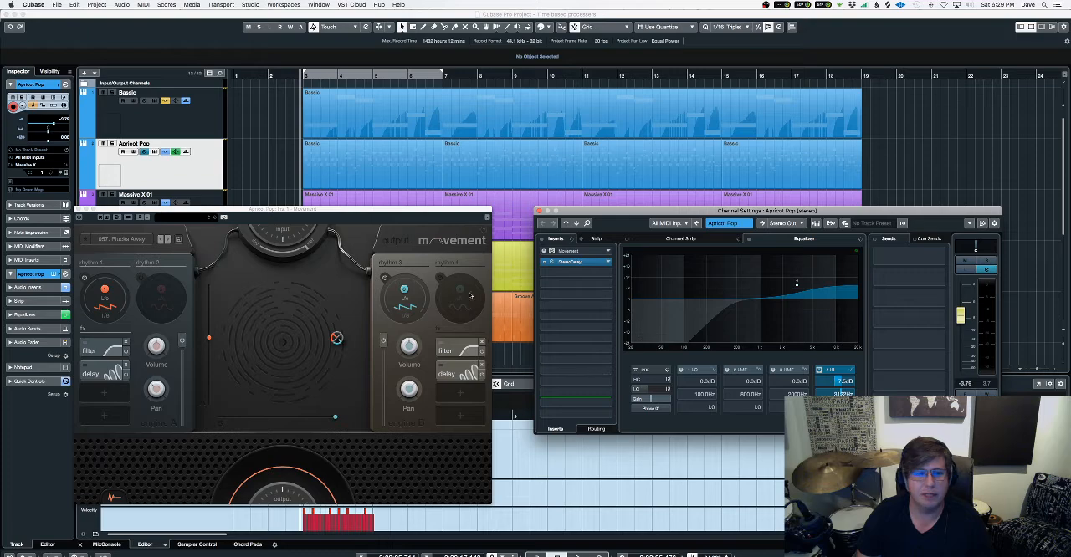
# Audition Apricot Pop within the full arrangement and reposition the Movement plug-in window clear of the track list.
pyautogui.press('space')
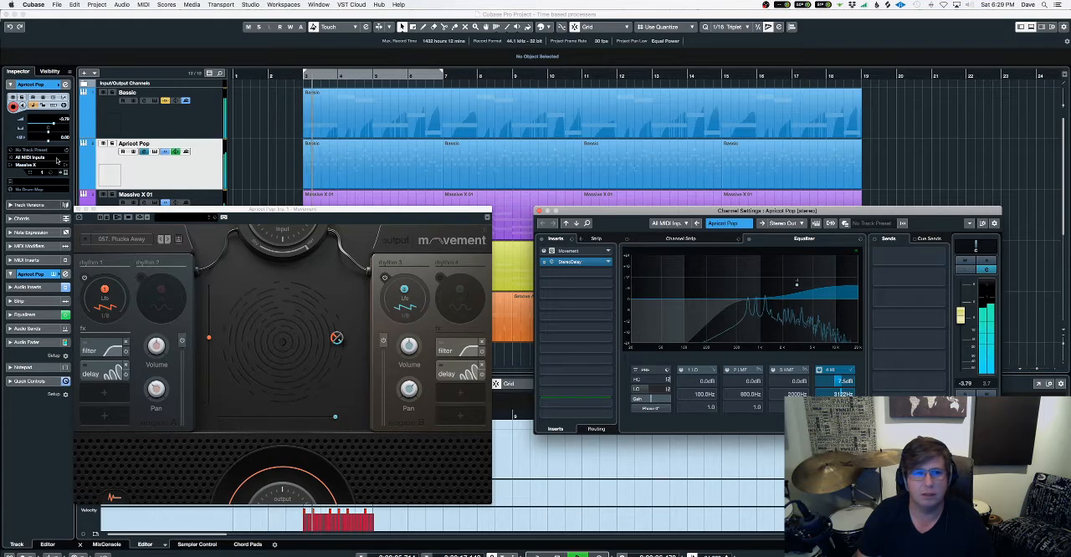
pyautogui.click(112, 144)
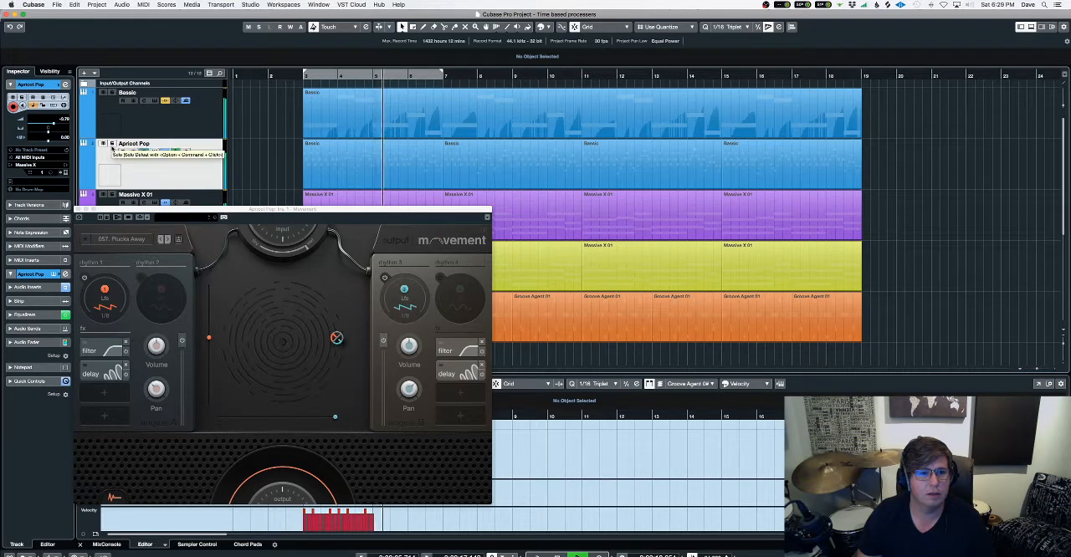
pyautogui.moveTo(215, 213); pyautogui.dragTo(476, 169)
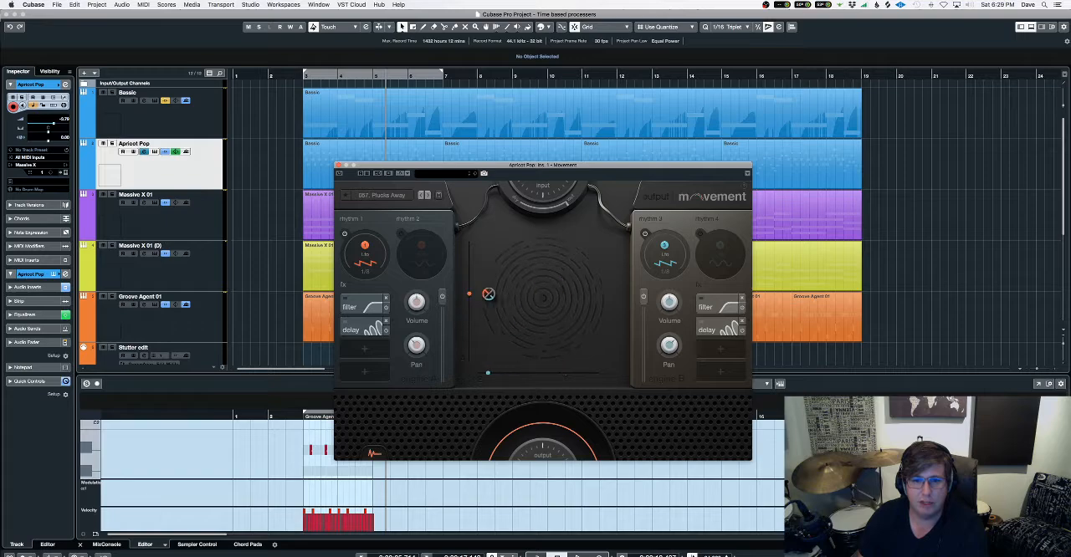
# Solo Apricot Pop, enable the Movement effect and audition different XY pad positions near its centre.
pyautogui.moveTo(488, 293); pyautogui.dragTo(550, 256)
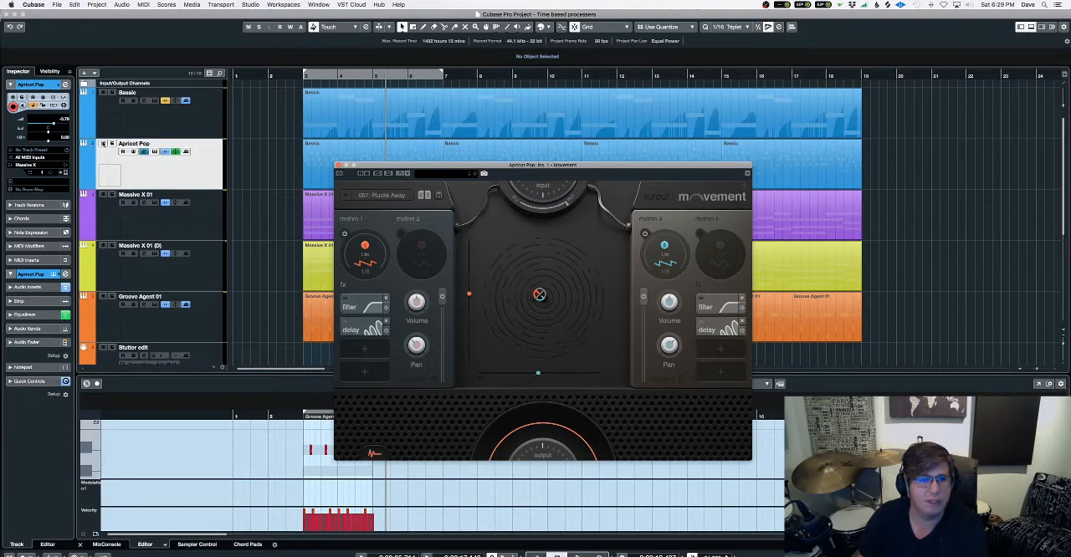
pyautogui.click(112, 144)
pyautogui.click(280, 77)
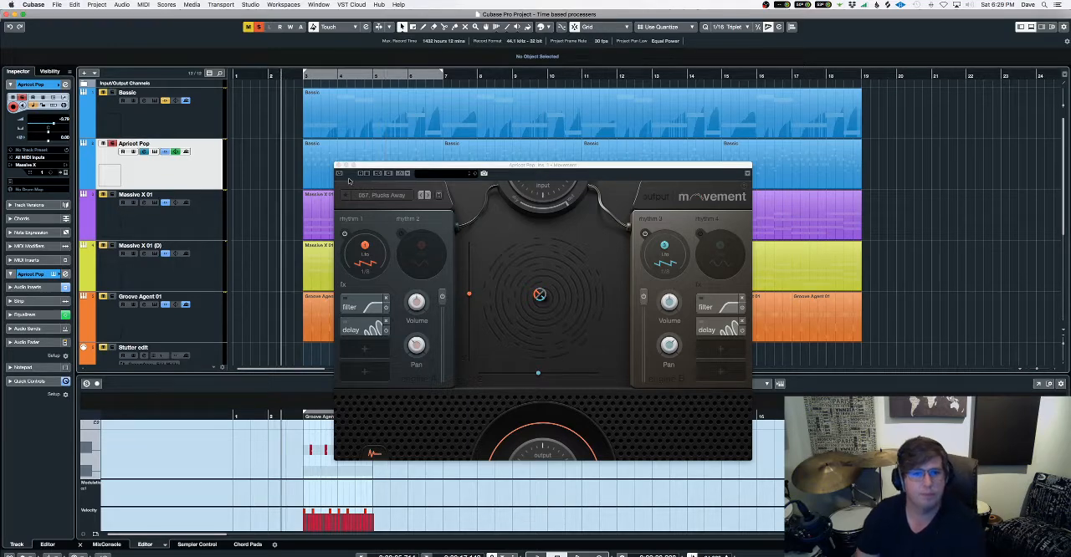
pyautogui.click(342, 178)
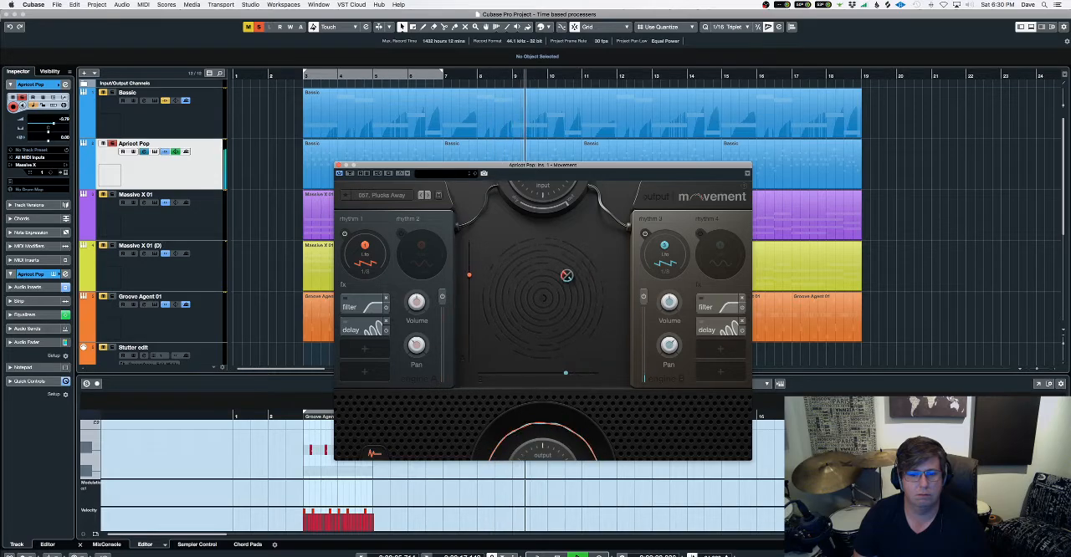
pyautogui.moveTo(566, 276); pyautogui.dragTo(537, 304)
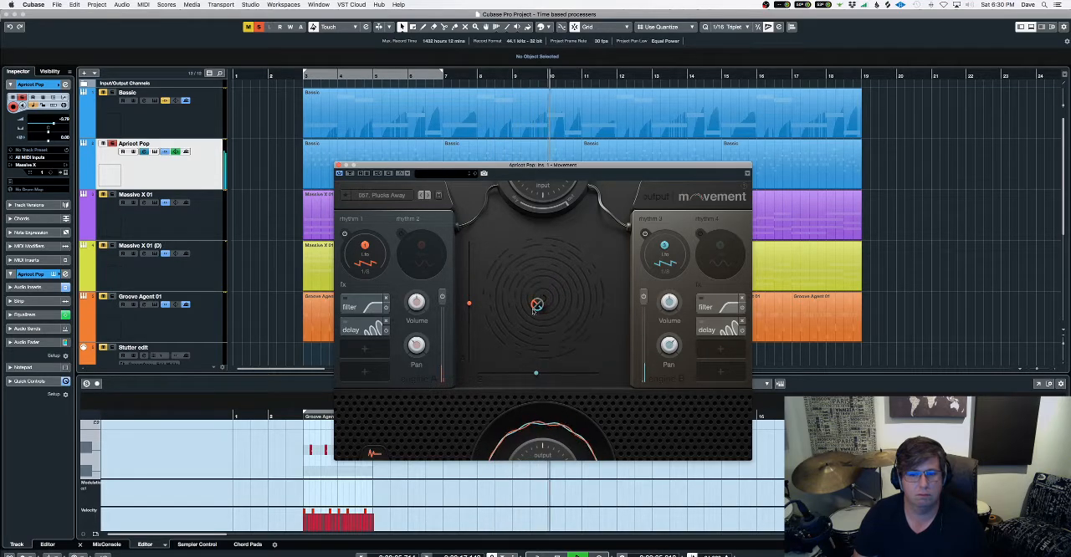
# Enable automation writing for Movement and record XY pad moves on Apricot Pop, starting playback just after bar 2.
pyautogui.click(281, 78)
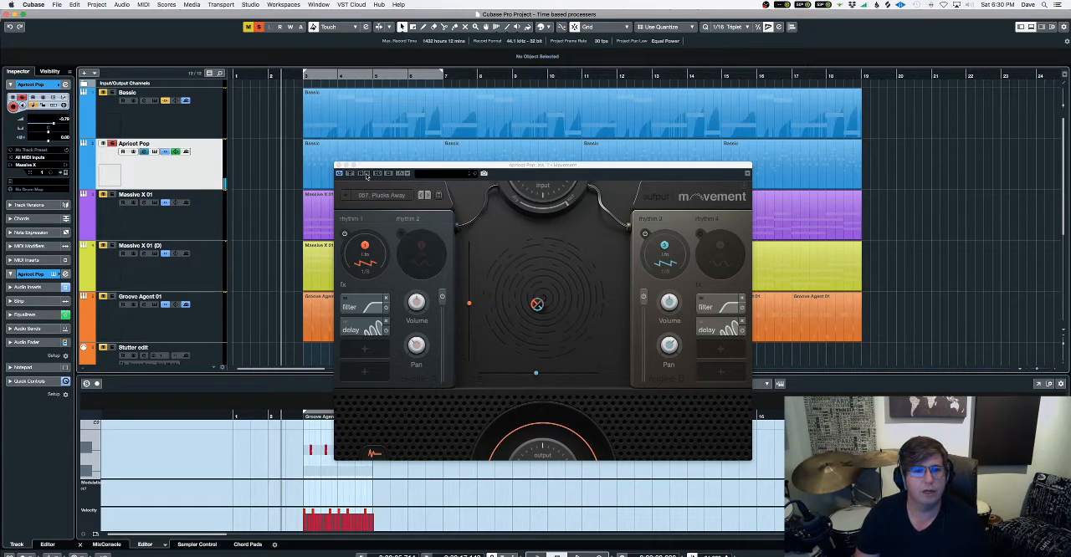
pyautogui.click(365, 174)
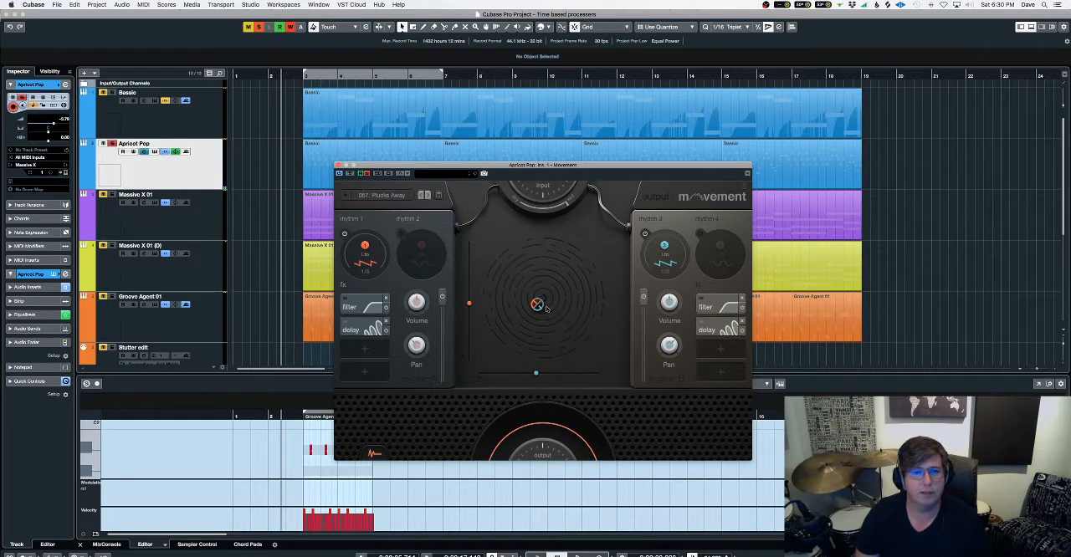
pyautogui.press('space')
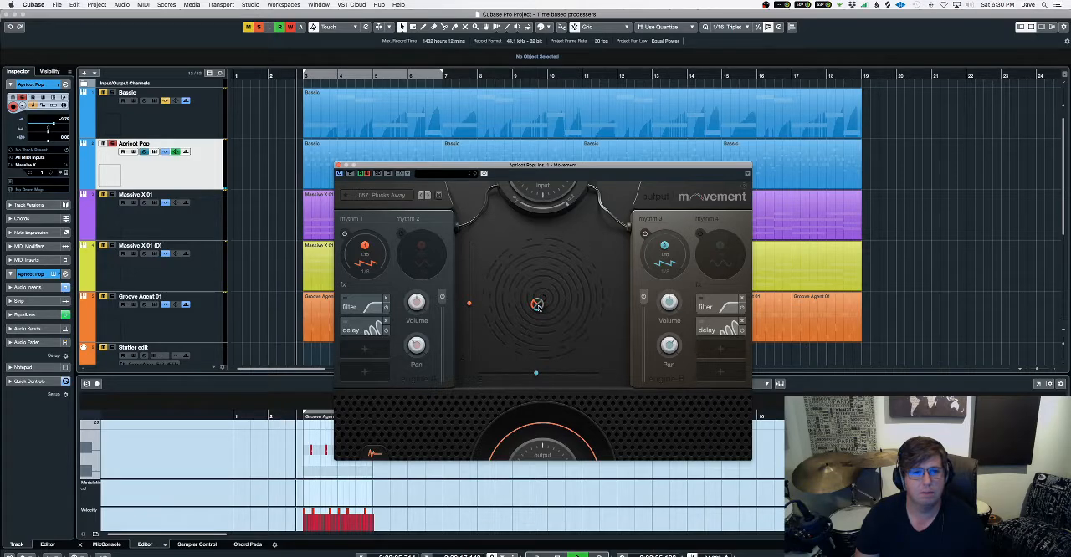
pyautogui.moveTo(537, 304)
pyautogui.mouseDown()
pyautogui.moveTo(584, 274)
pyautogui.moveTo(542, 265)
pyautogui.moveTo(488, 274)
pyautogui.moveTo(504, 304)
pyautogui.moveTo(583, 331)
pyautogui.moveTo(577, 259)
pyautogui.moveTo(511, 280)
pyautogui.moveTo(514, 333)
pyautogui.moveTo(529, 342)
pyautogui.moveTo(581, 322)
pyautogui.moveTo(584, 291)
pyautogui.moveTo(564, 258)
pyautogui.moveTo(584, 270)
pyautogui.moveTo(578, 284)
pyautogui.moveTo(537, 285)
pyautogui.moveTo(499, 272)
pyautogui.moveTo(571, 303)
pyautogui.mouseUp()
pyautogui.press('space')
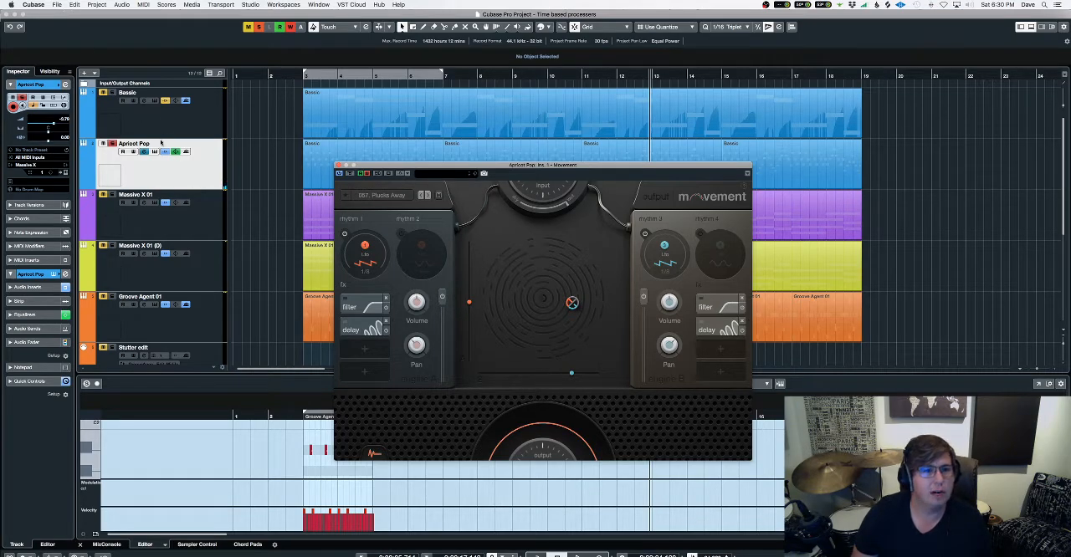
# Unsolo Apricot Pop, bypass the inserts on Massive X 01 and audition the full mix from about bar 3.
pyautogui.click(112, 143)
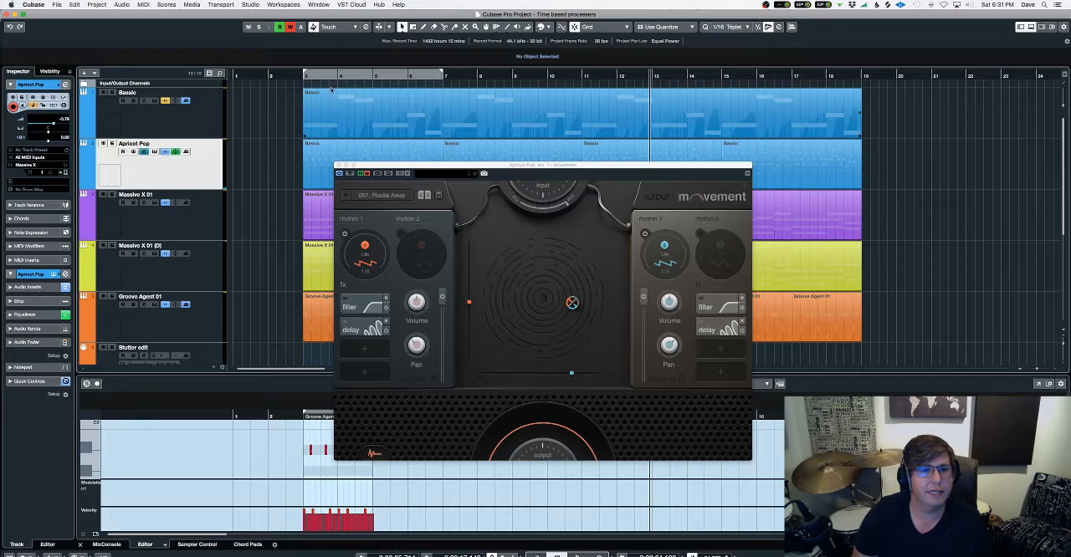
pyautogui.click(301, 78)
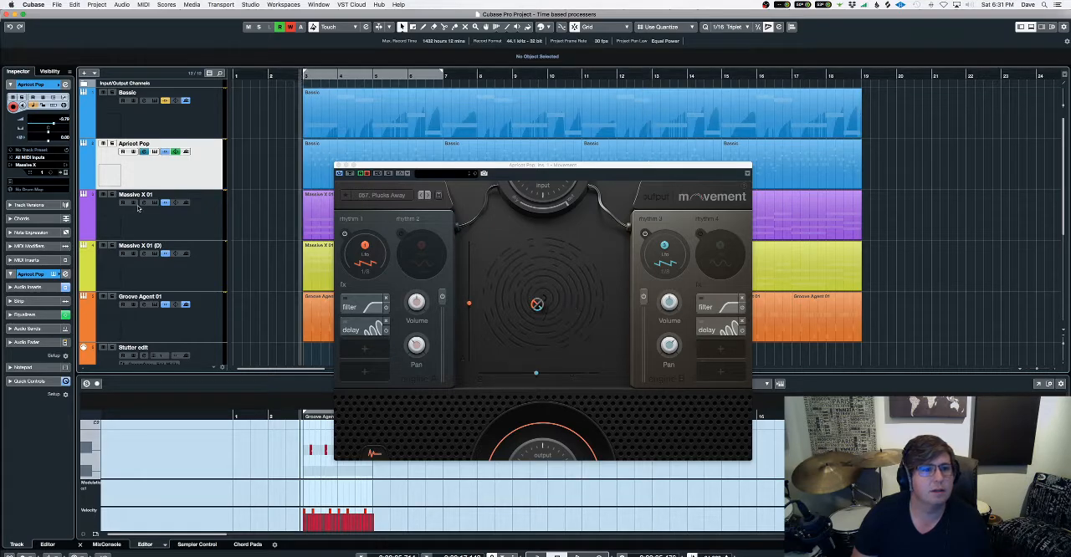
pyautogui.click(144, 205)
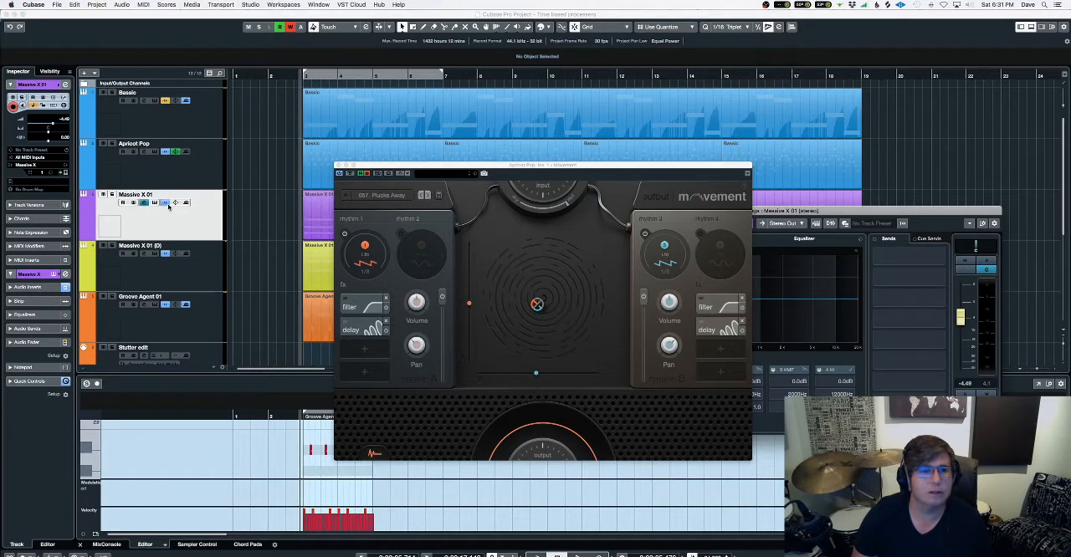
pyautogui.click(165, 203)
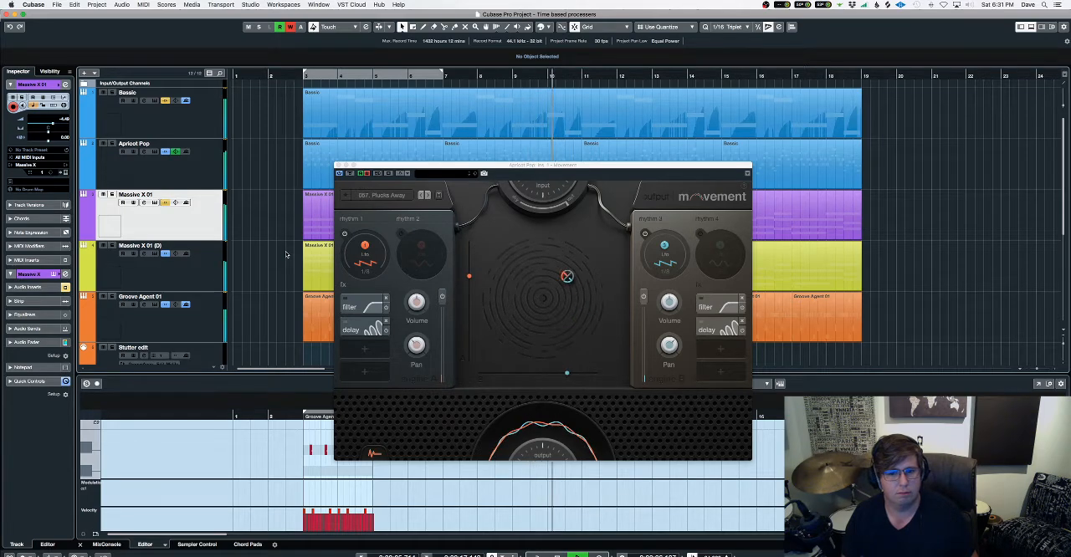
pyautogui.press('space')
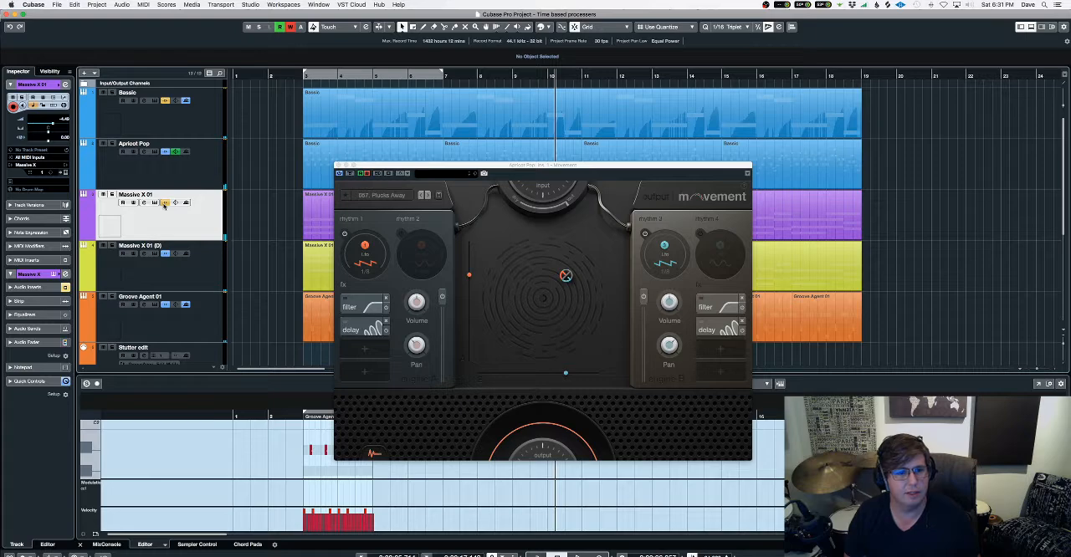
pyautogui.click(113, 194)
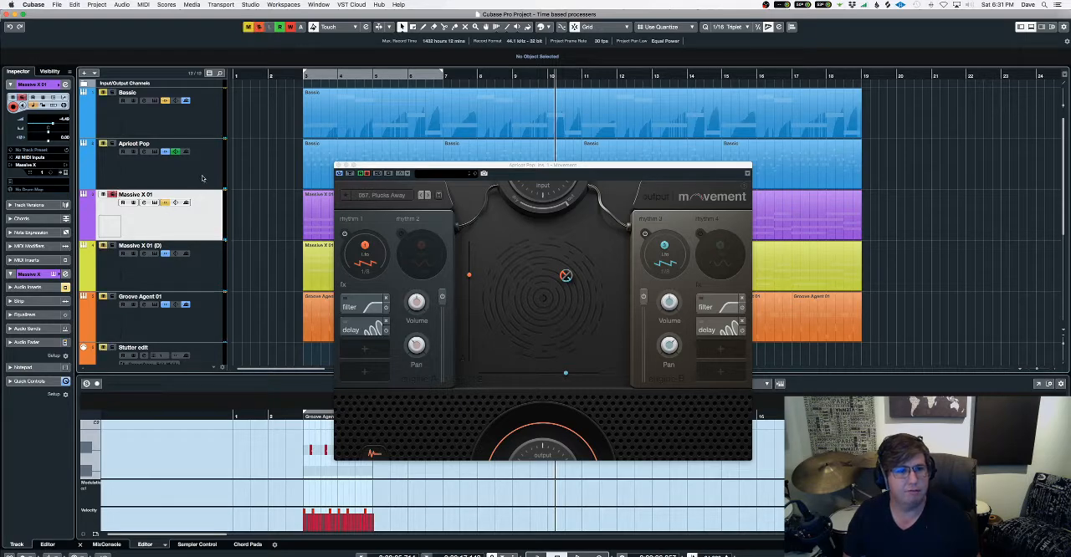
pyautogui.click(111, 195)
# Glue the Apricot Pop clips into a single part and extend its end to bar 21.
pyautogui.click(186, 169)
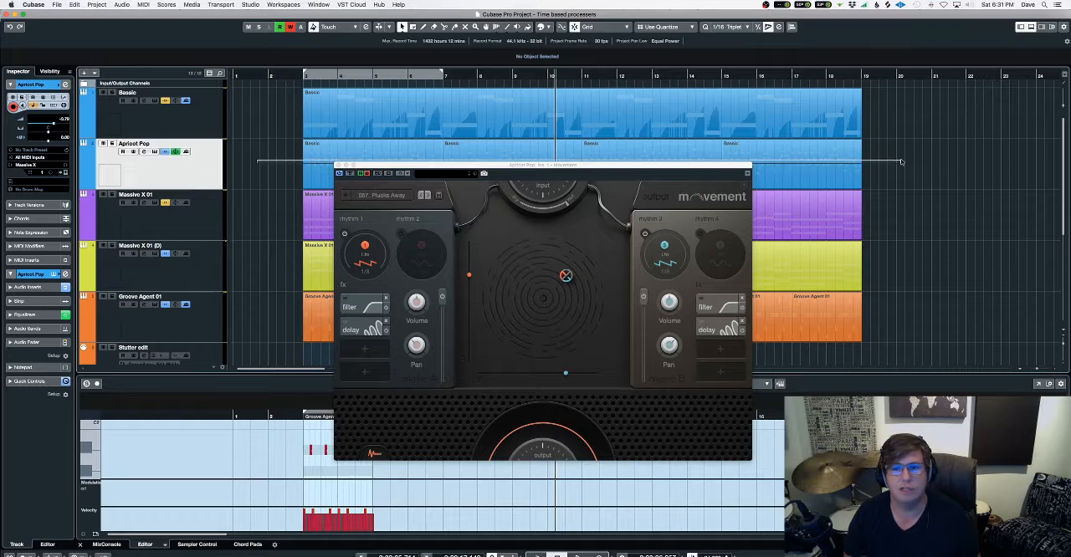
pyautogui.click(530, 140)
pyautogui.press('4')
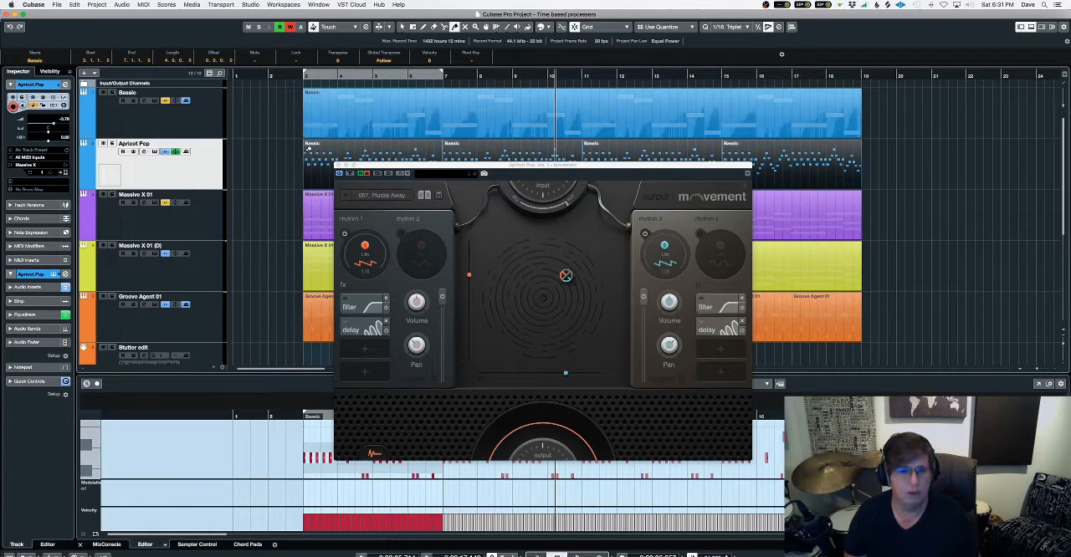
pyautogui.click(322, 153)
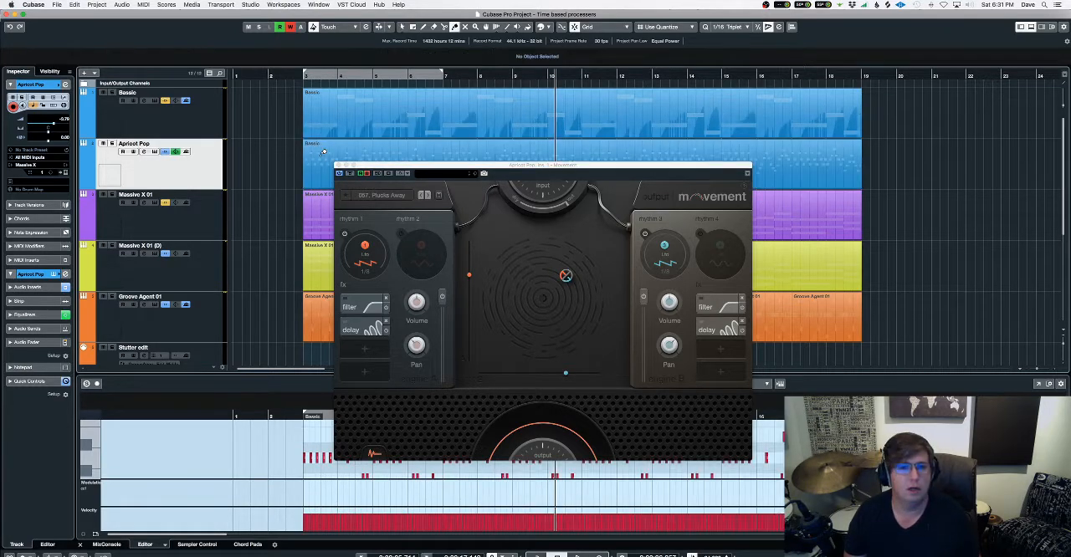
pyautogui.click(471, 151)
pyautogui.moveTo(860, 185); pyautogui.dragTo(929, 197)
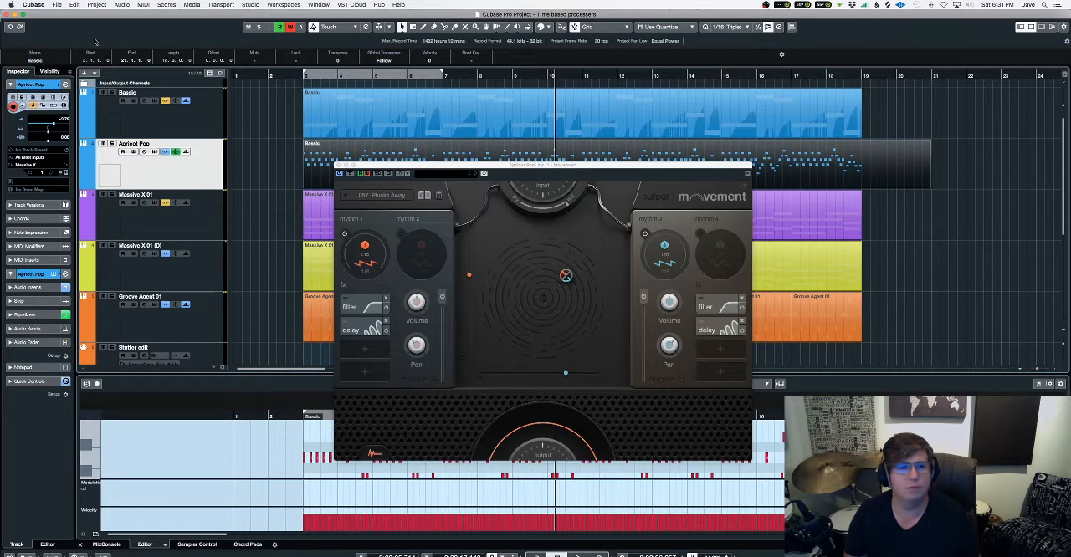
# Close the Movement plug-in and render the glued Apricot Pop part in place with the current settings.
pyautogui.click(339, 166)
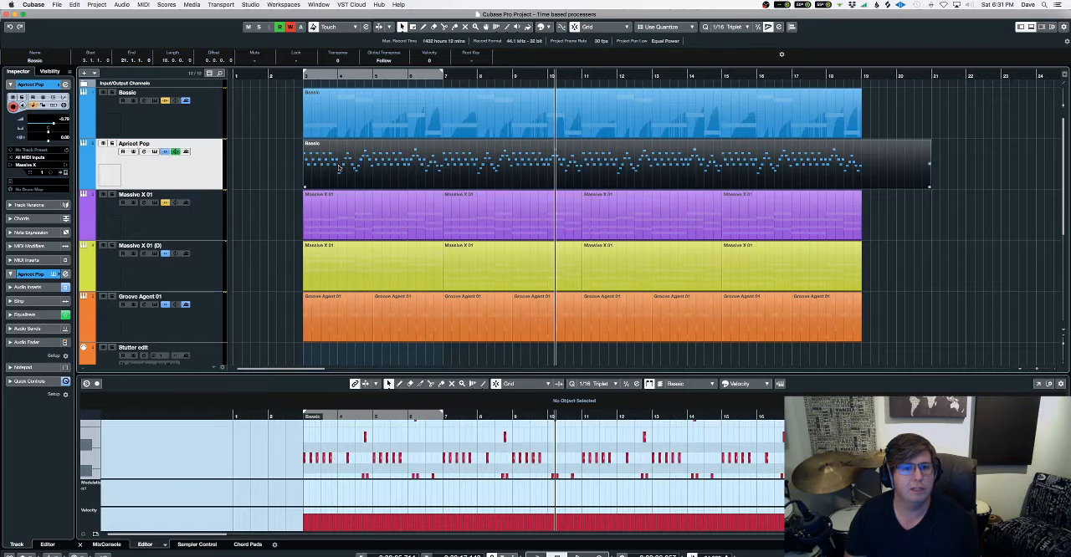
pyautogui.click(77, 5)
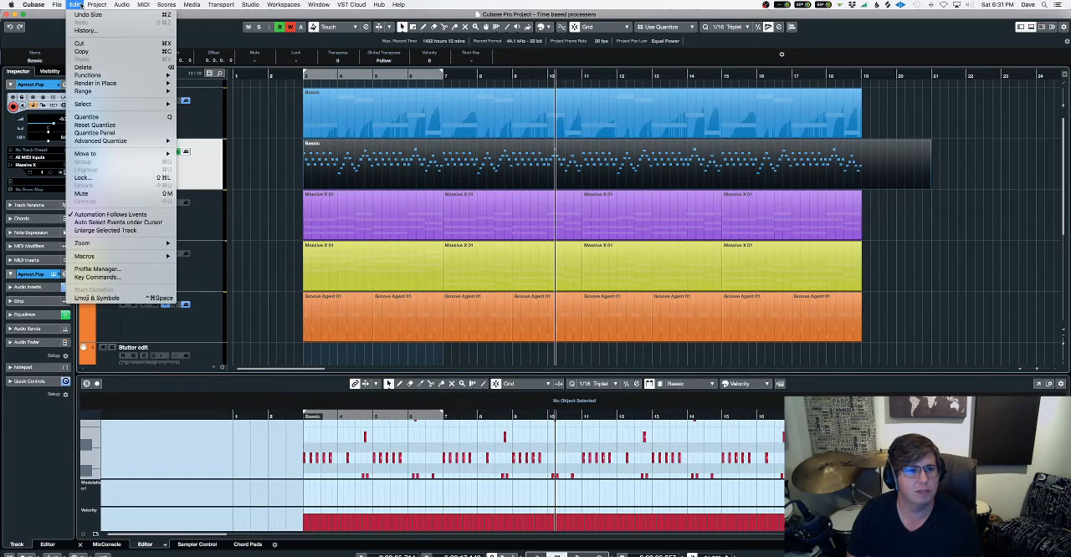
pyautogui.moveTo(89, 6)
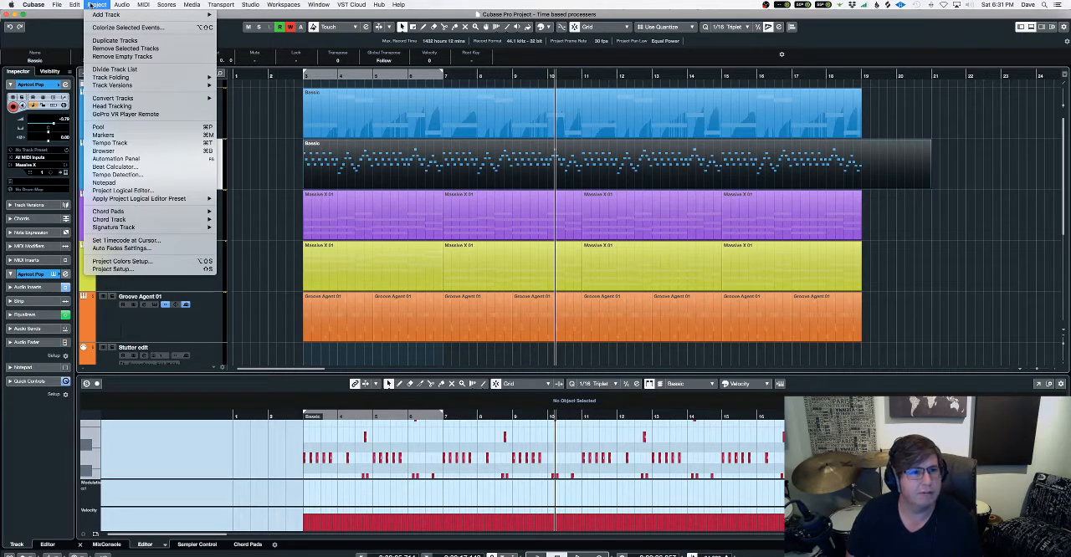
pyautogui.moveTo(126, 83)
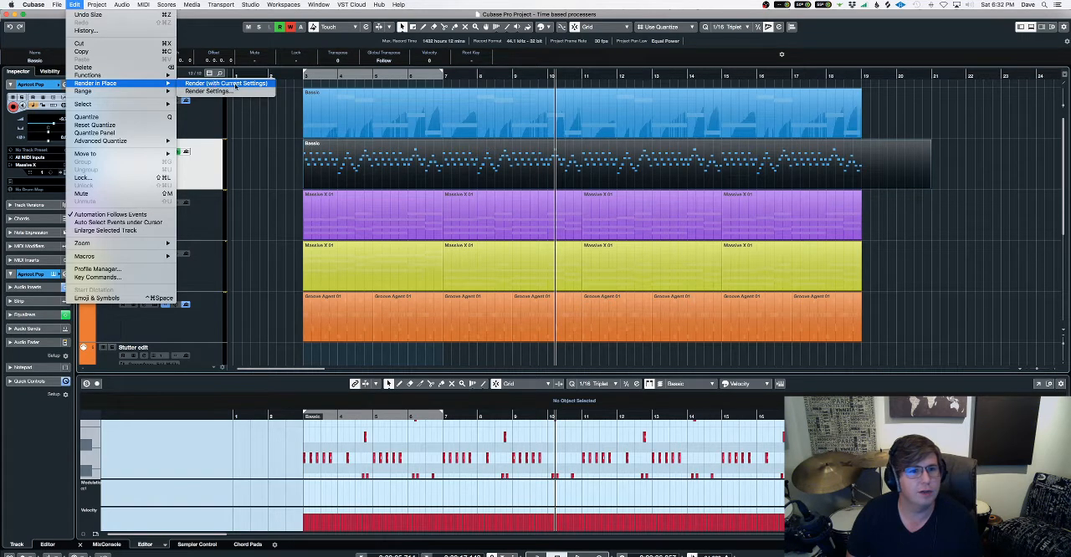
pyautogui.click(236, 84)
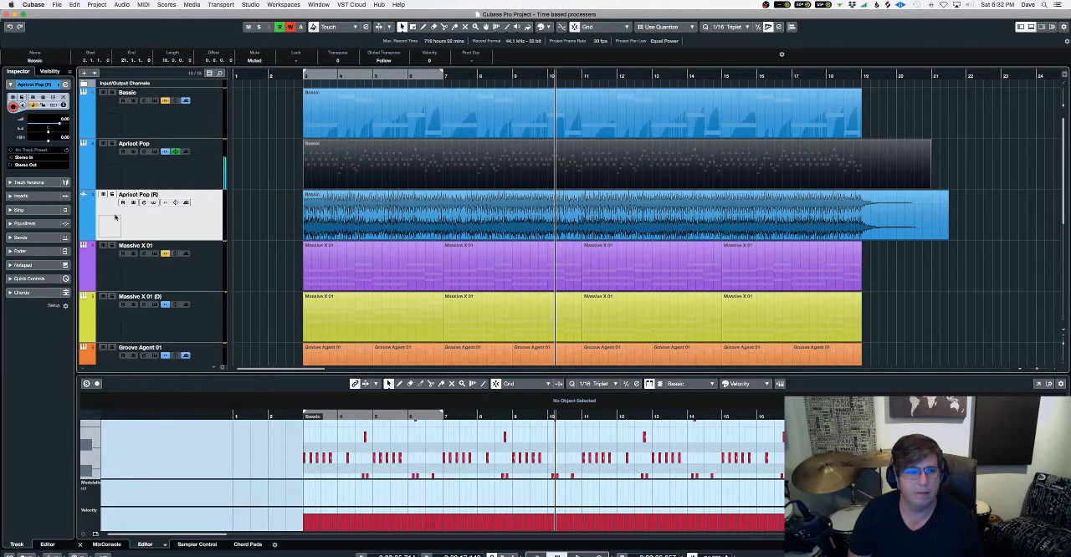
# Disable the original Apricot Pop instrument track and hide it from the track list.
pyautogui.rightClick(153, 180)
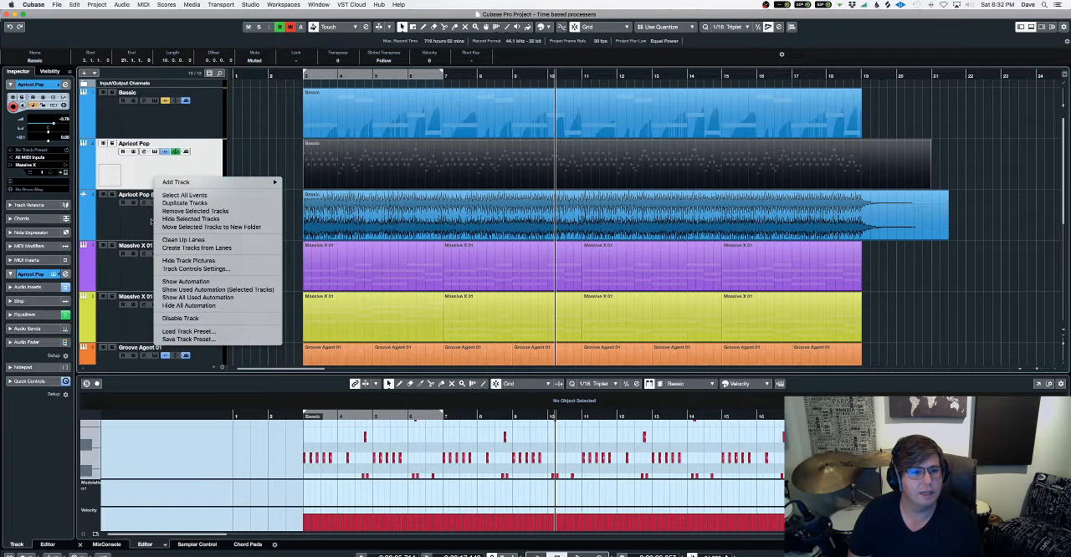
pyautogui.click(178, 318)
pyautogui.rightClick(171, 183)
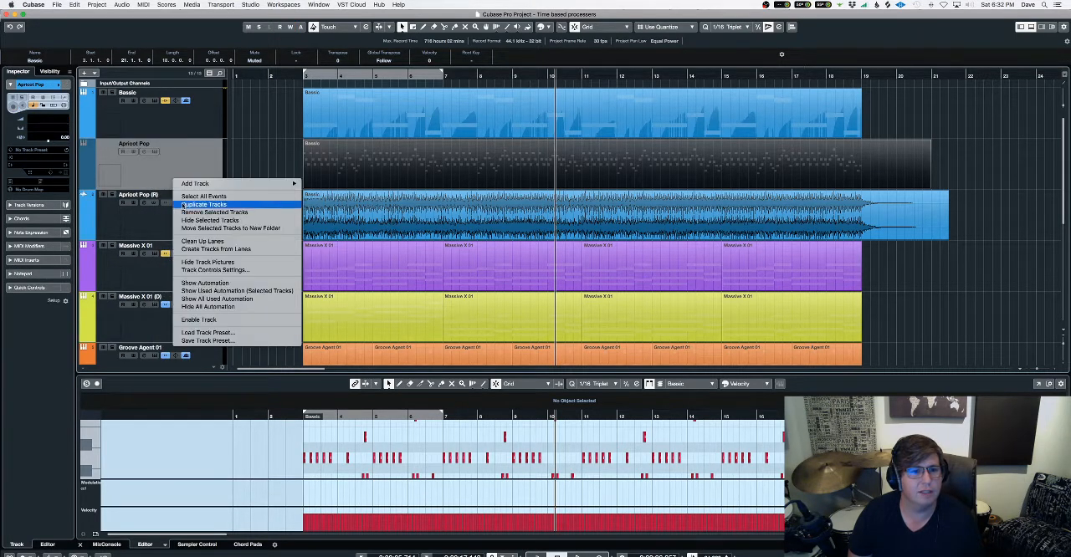
pyautogui.click(196, 221)
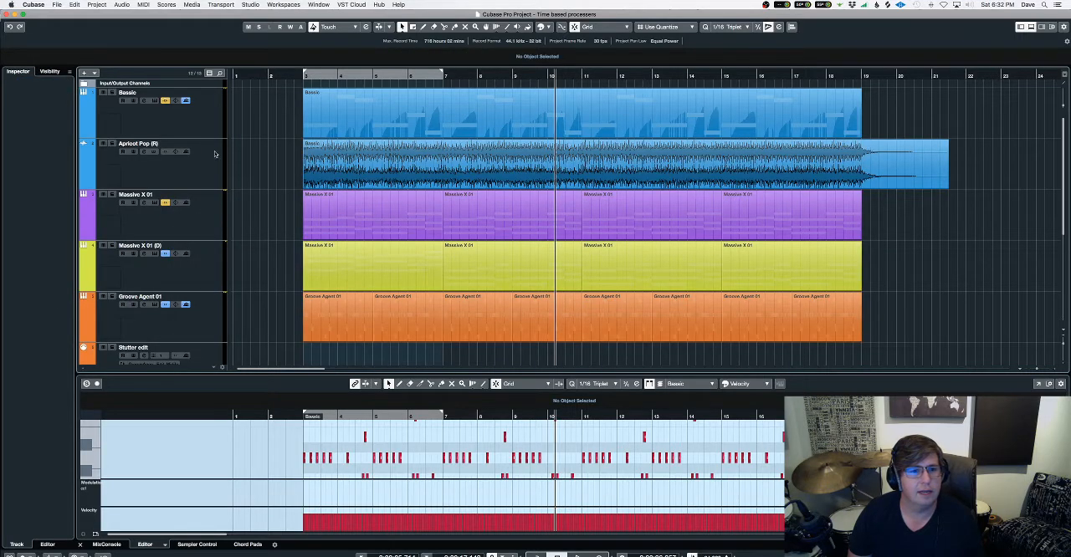
# Play the rendered Apricot Pop (R) track soloed from about bar 3, then unsolo it to hear the full mix.
pyautogui.click(113, 143)
pyautogui.click(299, 76)
pyautogui.press('space')
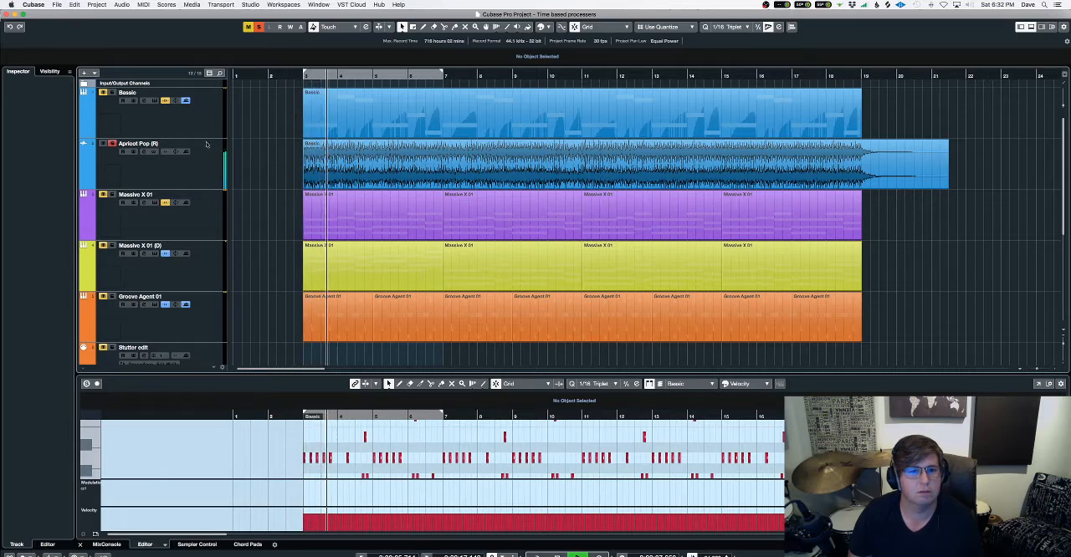
pyautogui.click(112, 143)
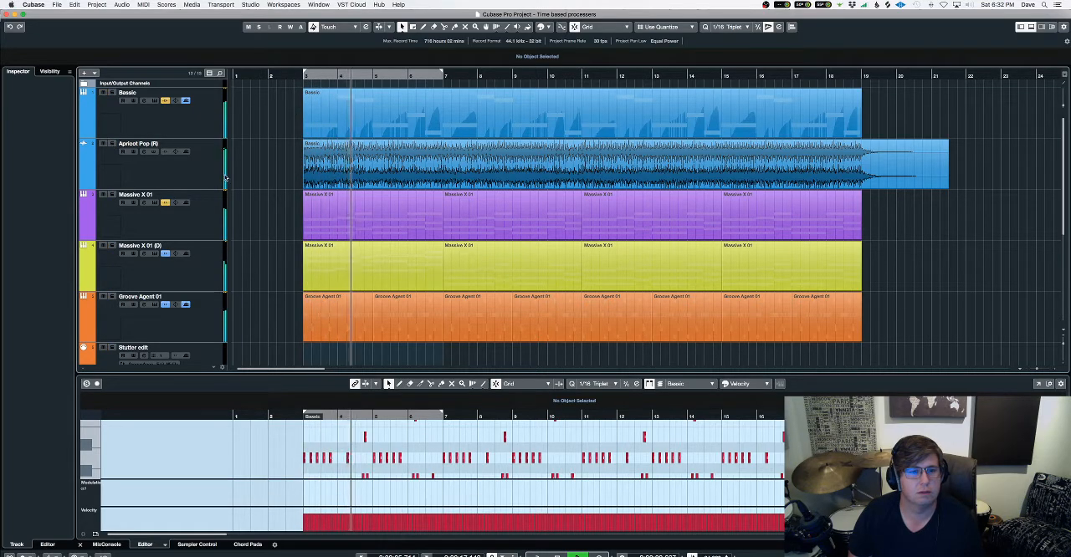
# Solo the Massive X 01 track, show its channel settings, and audition it from bar 3 with its insert bypassed.
pyautogui.click(113, 194)
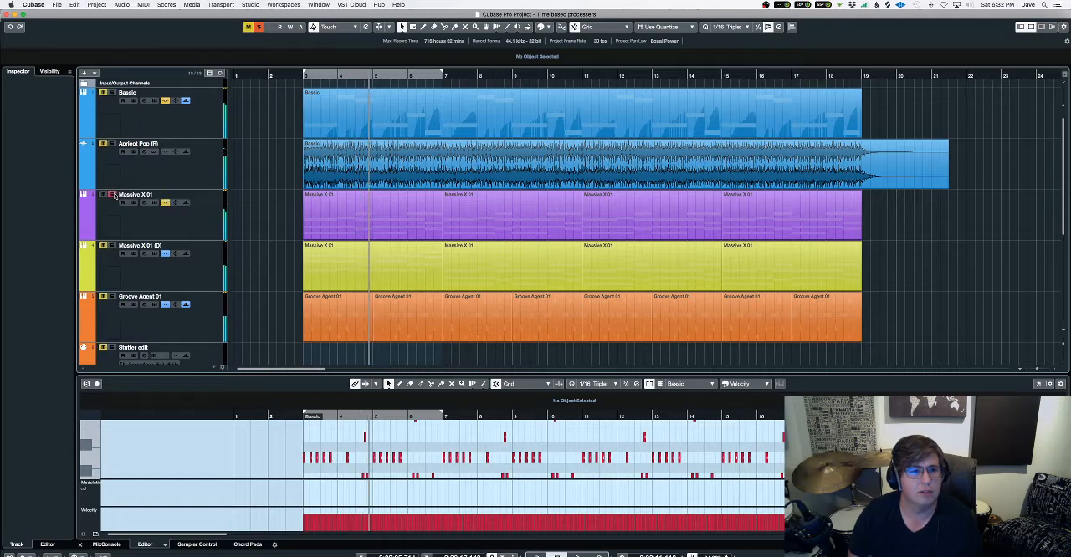
pyautogui.click(143, 204)
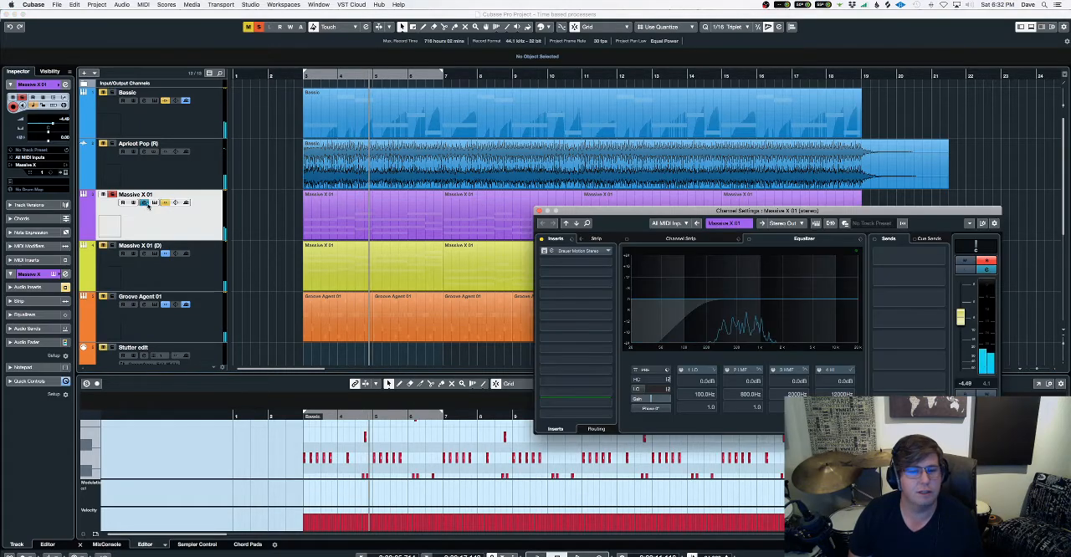
pyautogui.moveTo(620, 219); pyautogui.dragTo(481, 222)
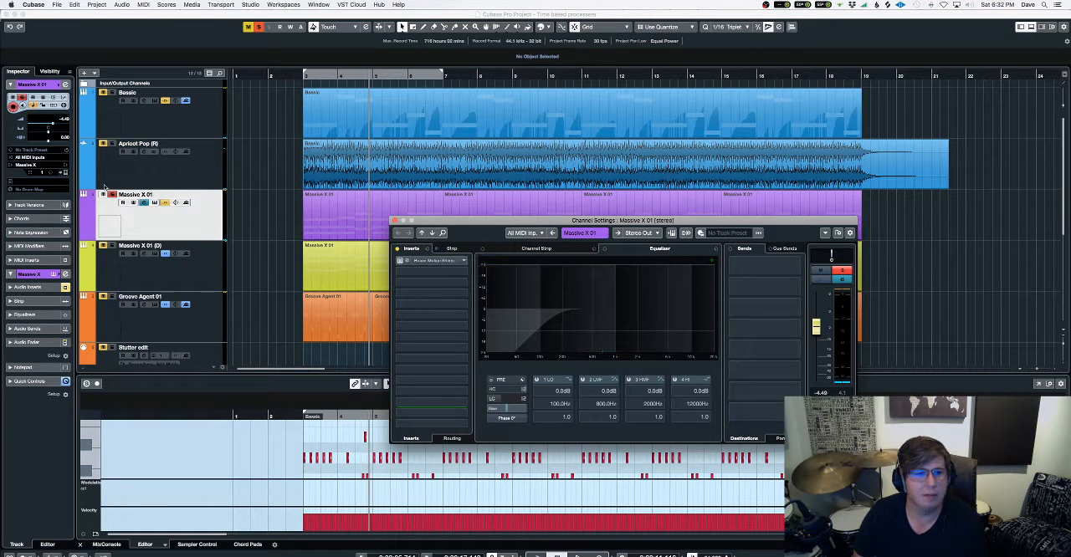
pyautogui.click(303, 76)
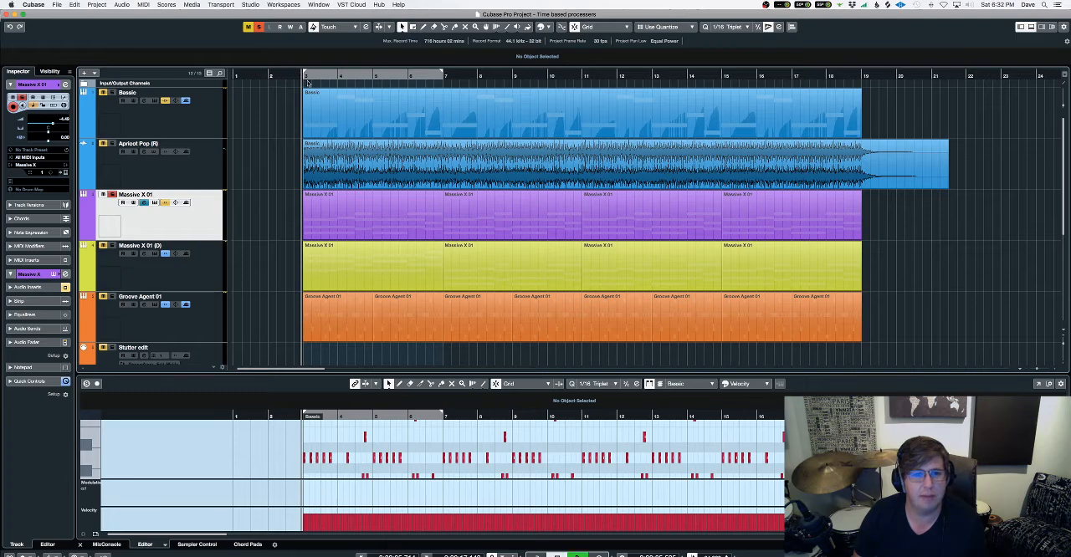
pyautogui.press('space')
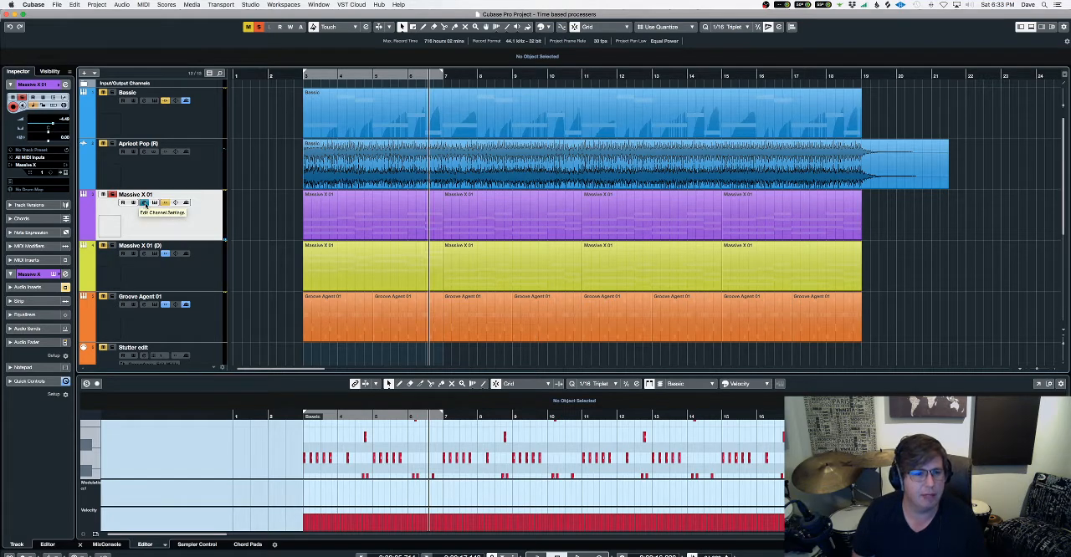
# Open the Brauer Motion insert on Massive X 01, take it out of bypass, and slightly raise its Mix amount.
pyautogui.click(144, 203)
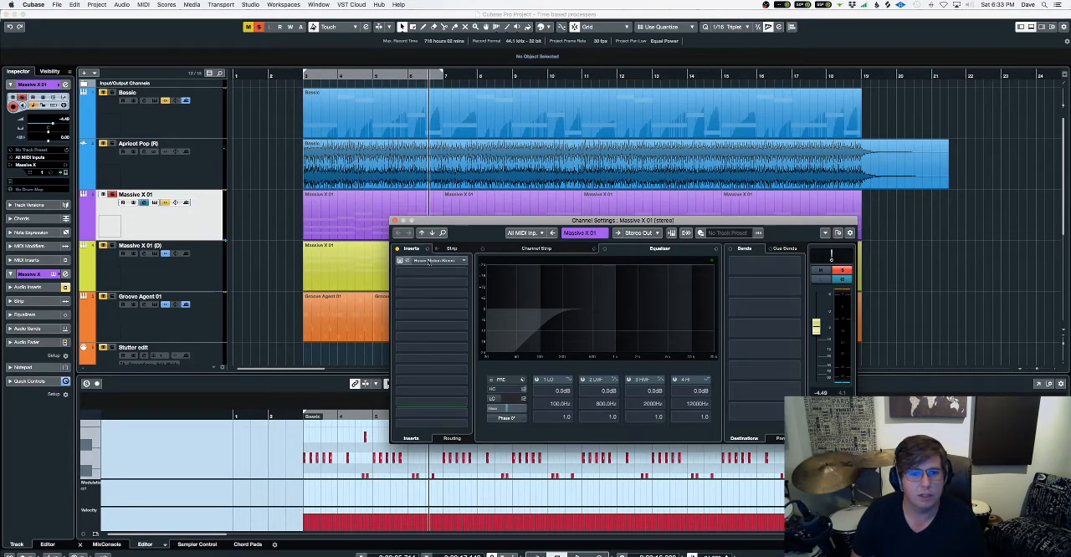
pyautogui.click(429, 262)
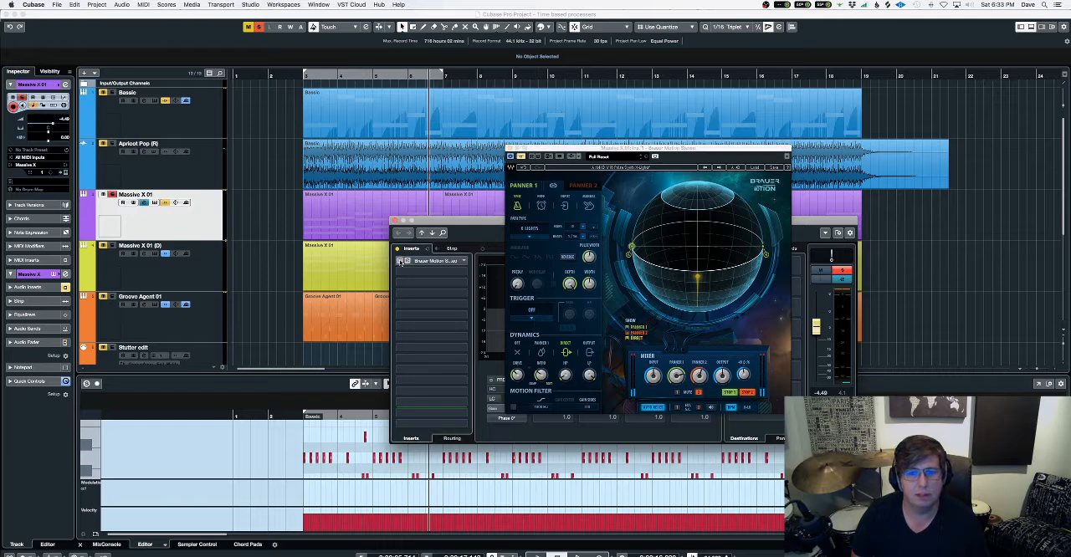
pyautogui.click(401, 262)
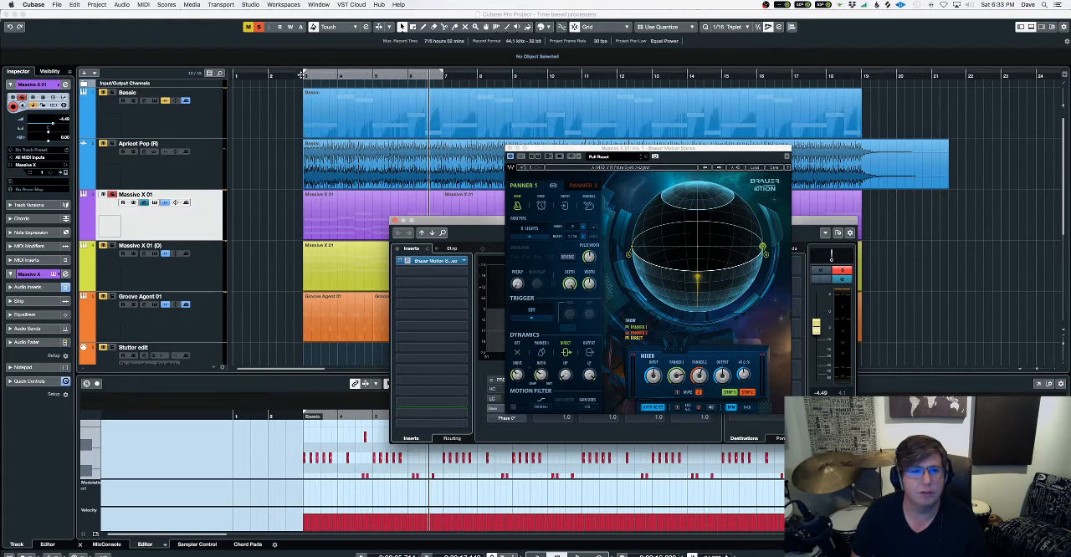
pyautogui.click(302, 75)
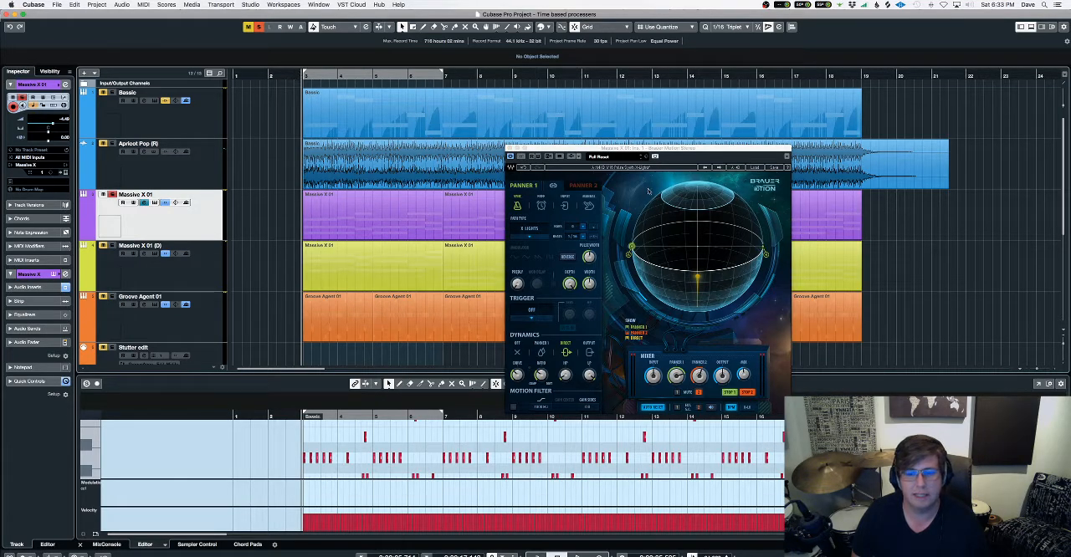
pyautogui.moveTo(651, 149); pyautogui.dragTo(529, 158)
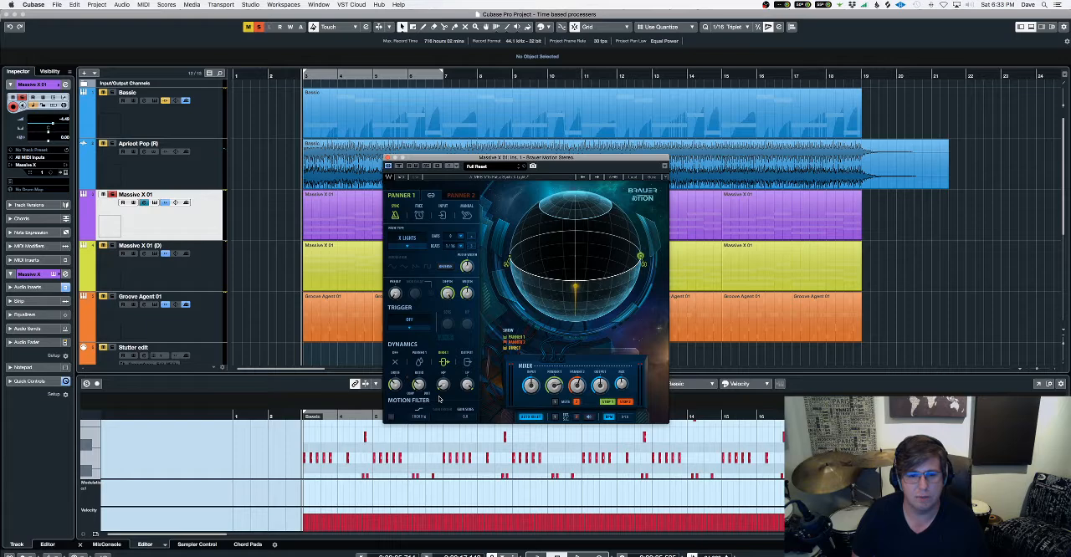
pyautogui.moveTo(624, 386); pyautogui.dragTo(625, 383)
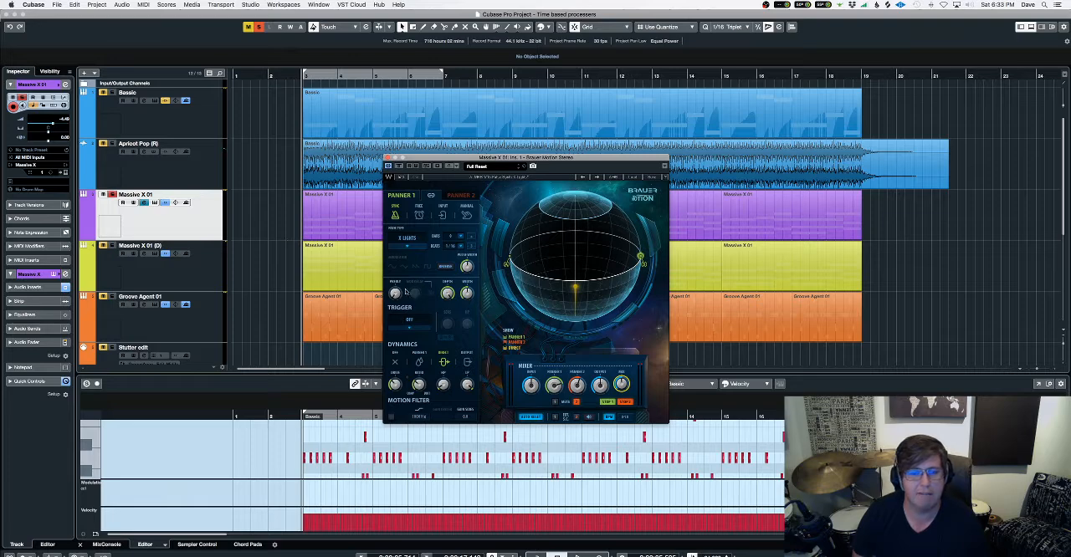
# Play Massive X 01 soloed with Brauer Motion active, then unsolo it and play the full mix from about bar 2.
pyautogui.press('space')
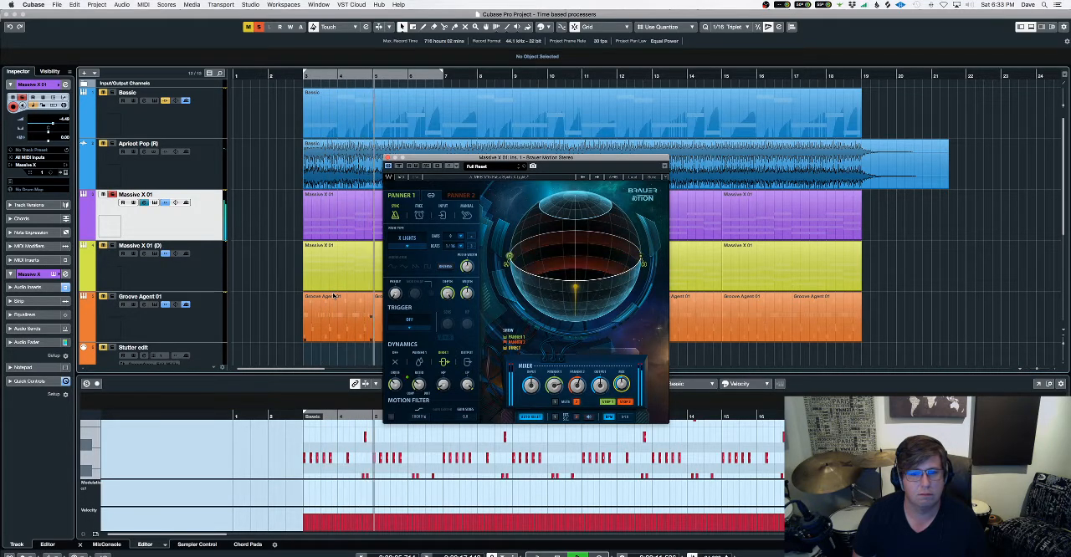
pyautogui.click(268, 75)
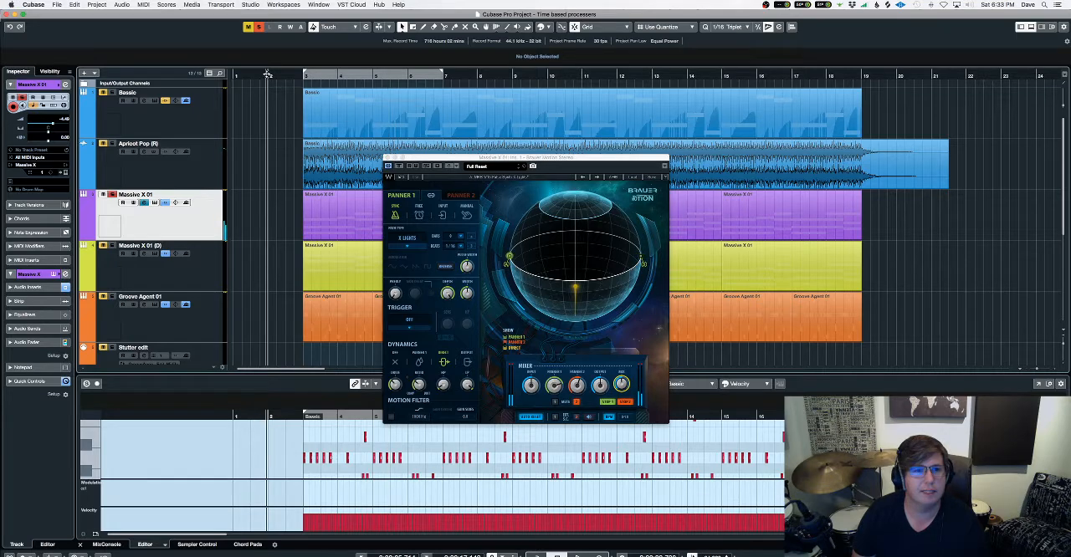
pyautogui.click(259, 30)
pyautogui.press('space')
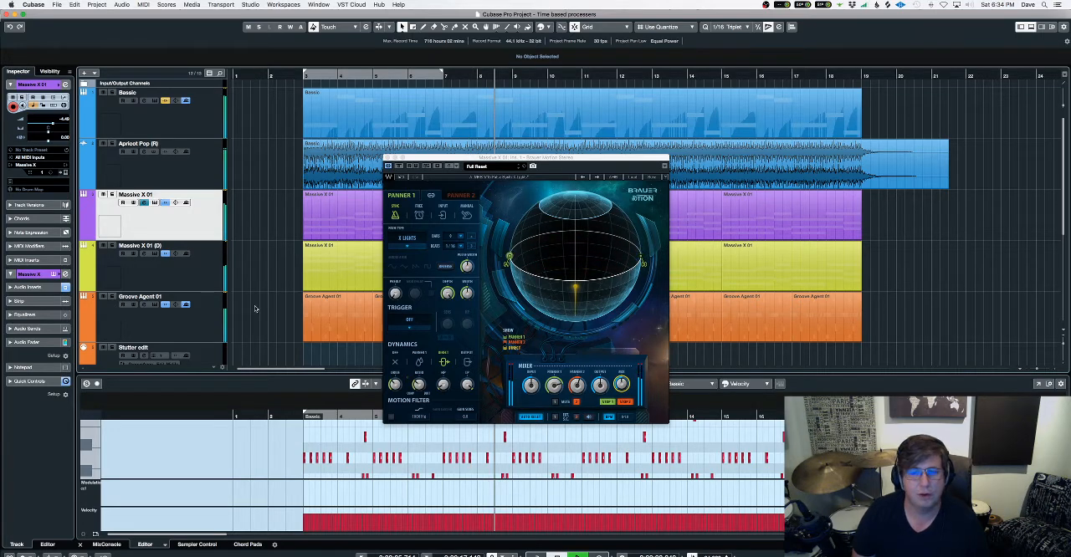
# Render the Massive X 01 track in place with the current settings and close the Brauer Motion plug-in.
pyautogui.click(76, 5)
pyautogui.moveTo(111, 86)
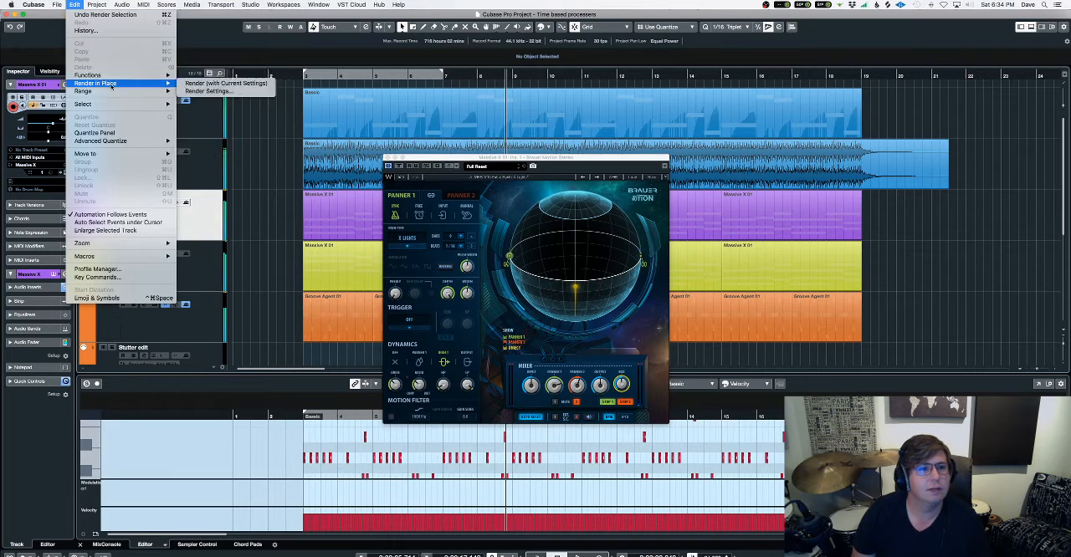
pyautogui.click(219, 83)
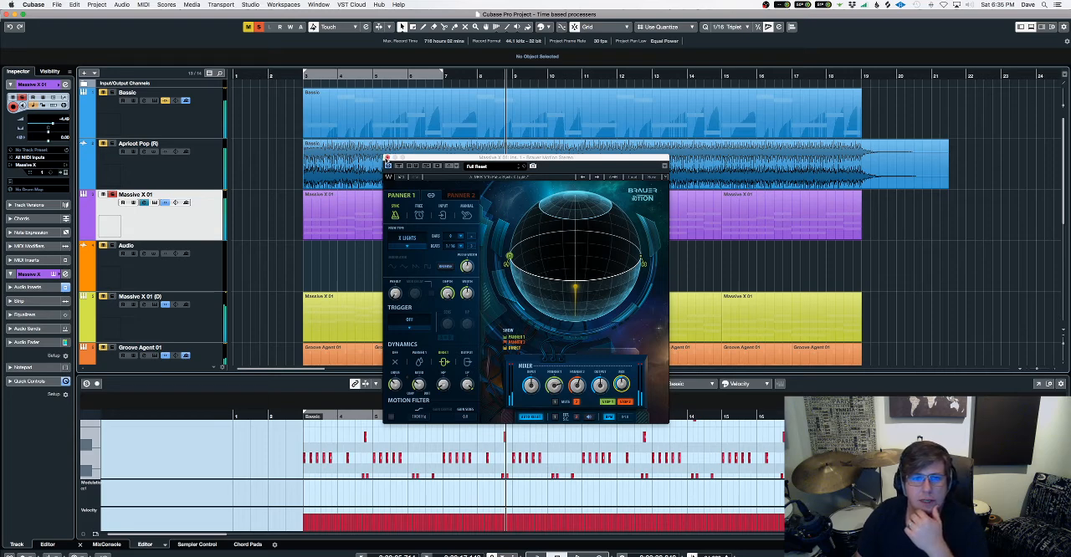
pyautogui.click(387, 158)
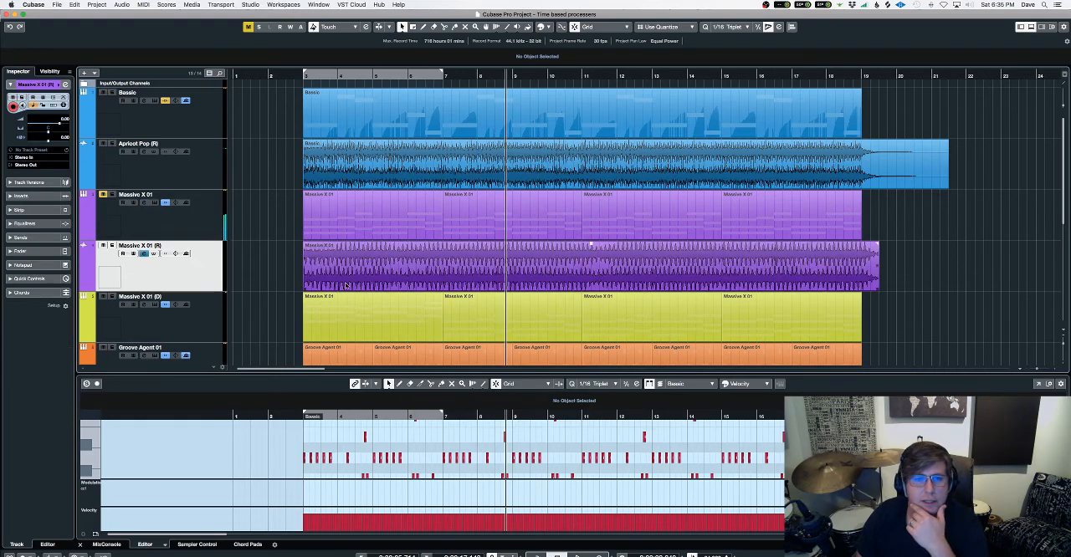
# Disable the original Massive X 01 instrument track and hide it from the track list.
pyautogui.click(156, 223)
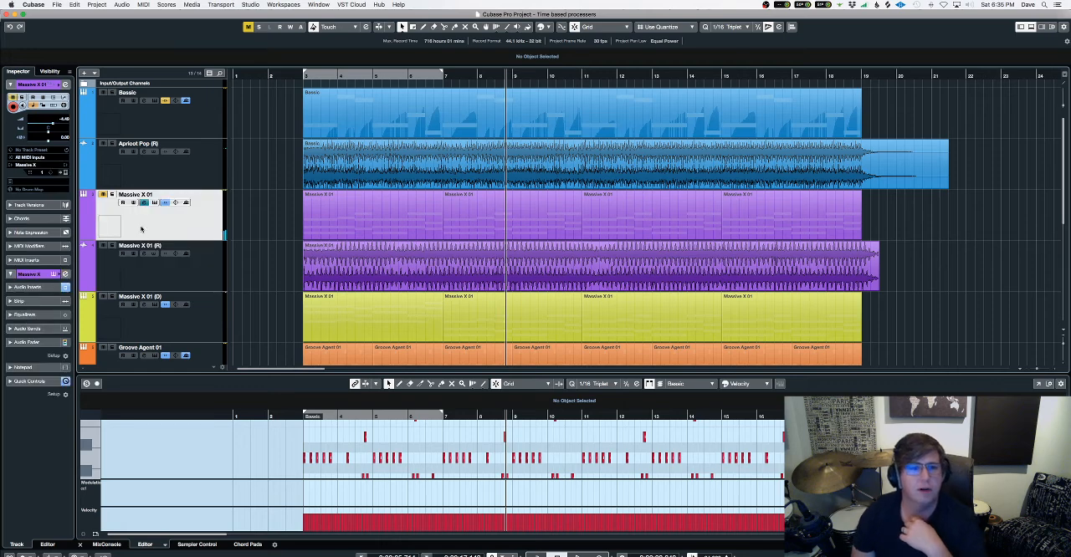
pyautogui.rightClick(159, 223)
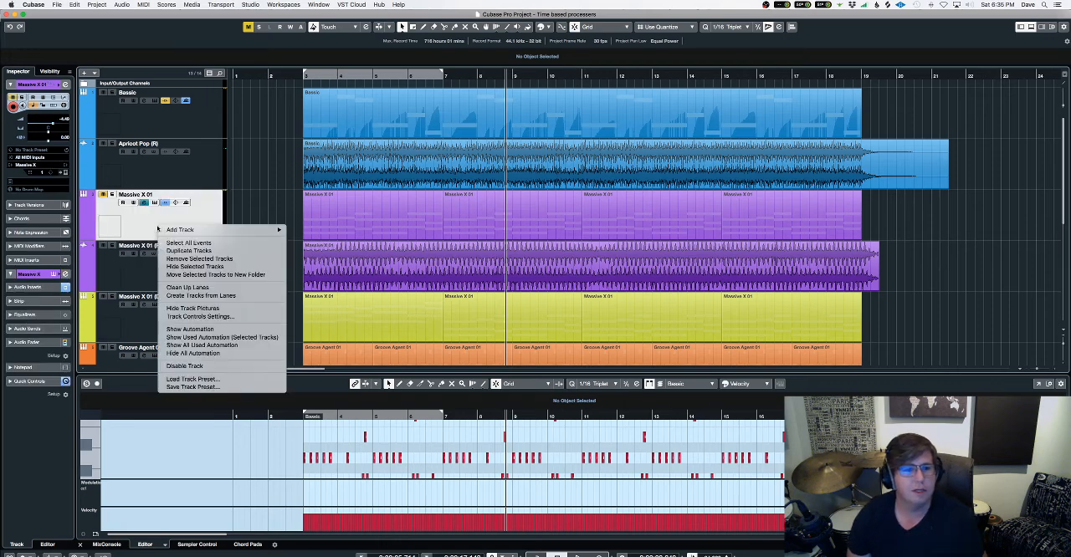
pyautogui.click(194, 368)
pyautogui.rightClick(196, 230)
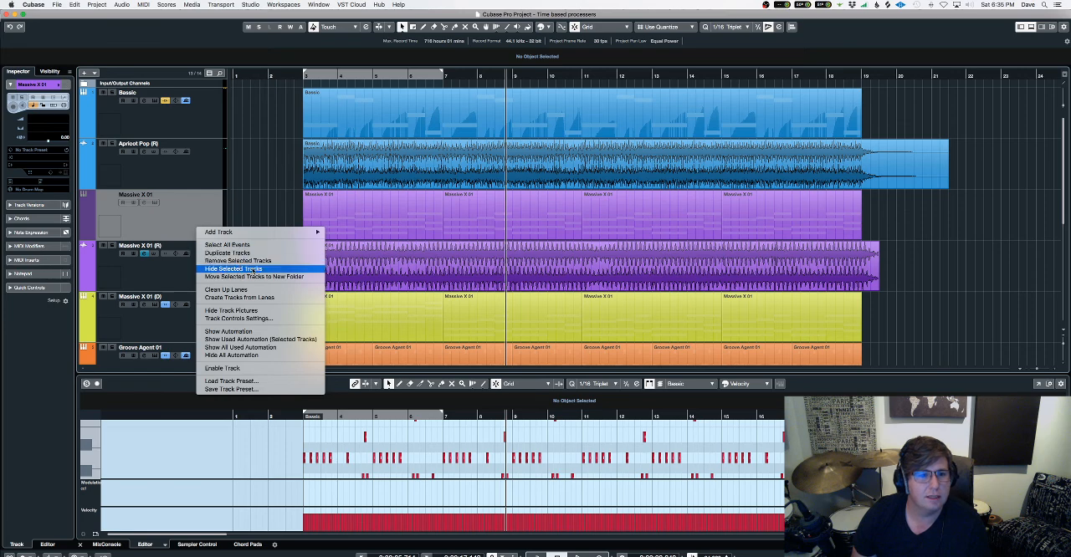
pyautogui.click(254, 270)
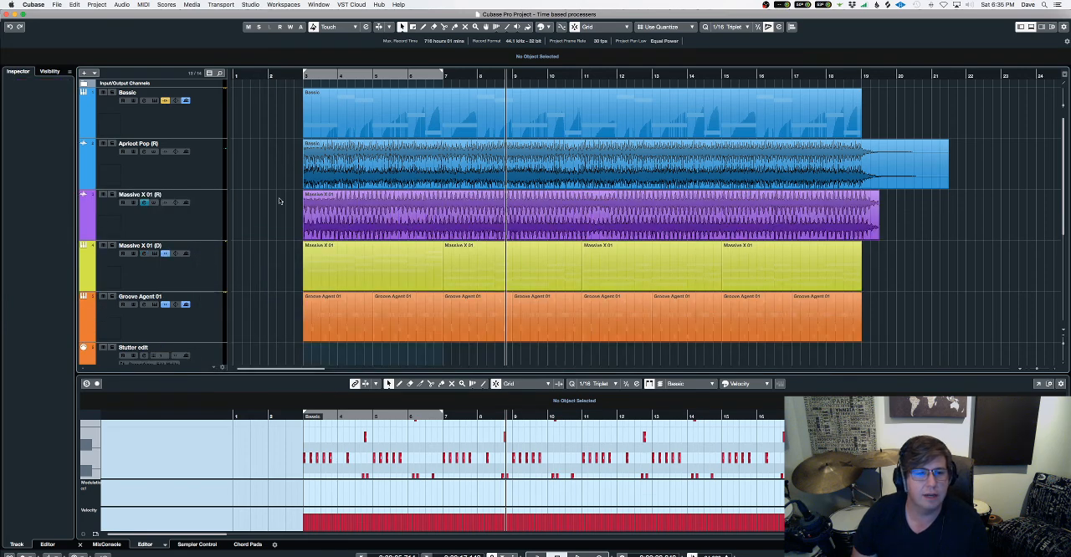
# Audition the rendered Apricot Pop (R) track soloed from about bar 3, then the soloed Massive X 01 (R) track.
pyautogui.click(299, 74)
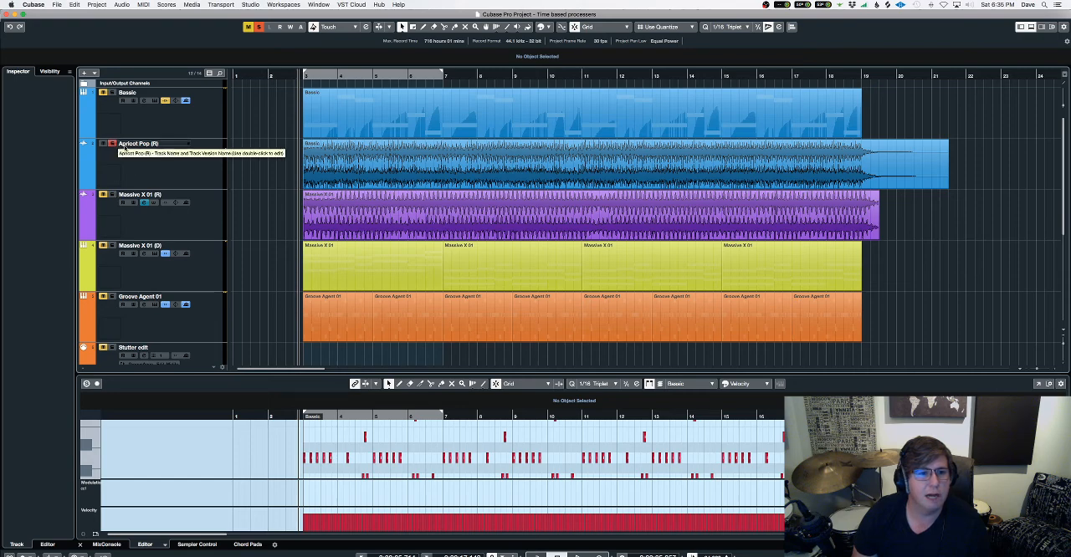
pyautogui.press('space')
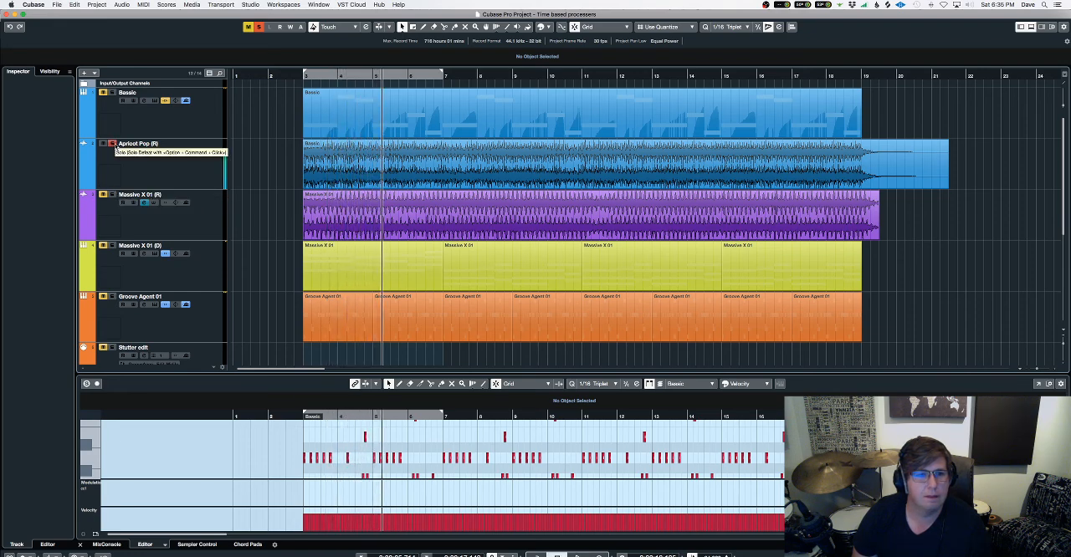
pyautogui.click(114, 145)
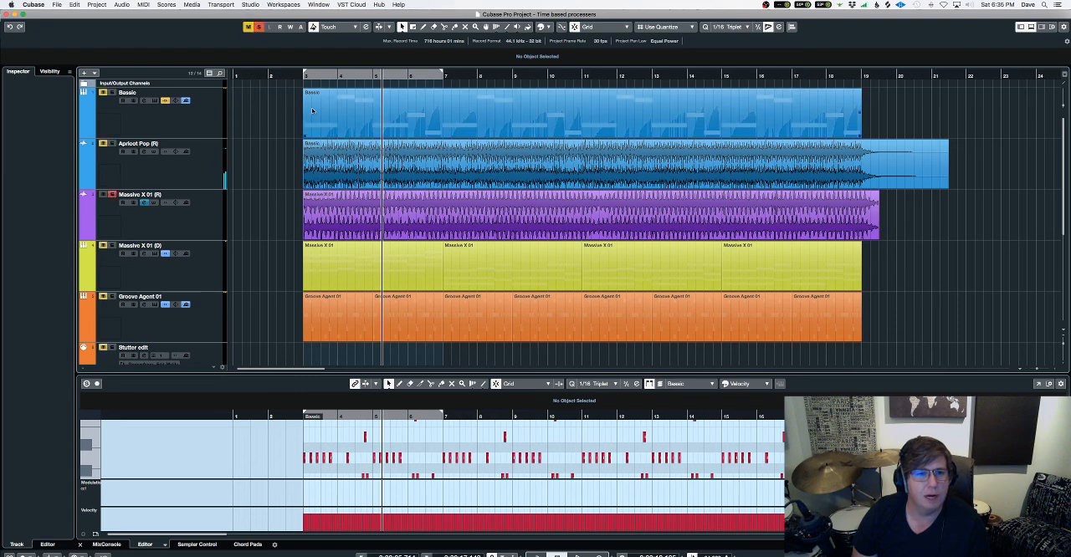
pyautogui.click(300, 75)
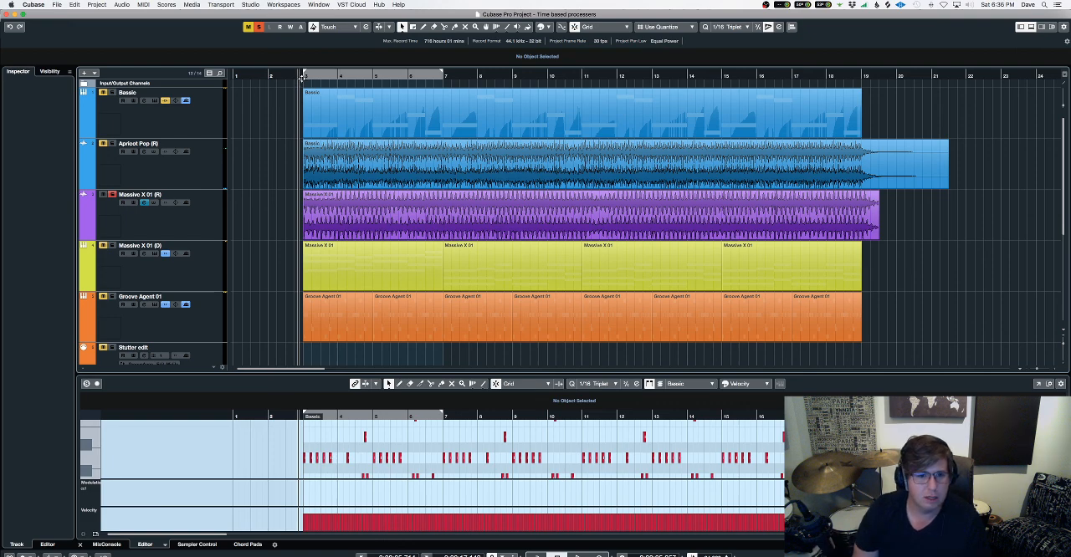
pyautogui.press('space')
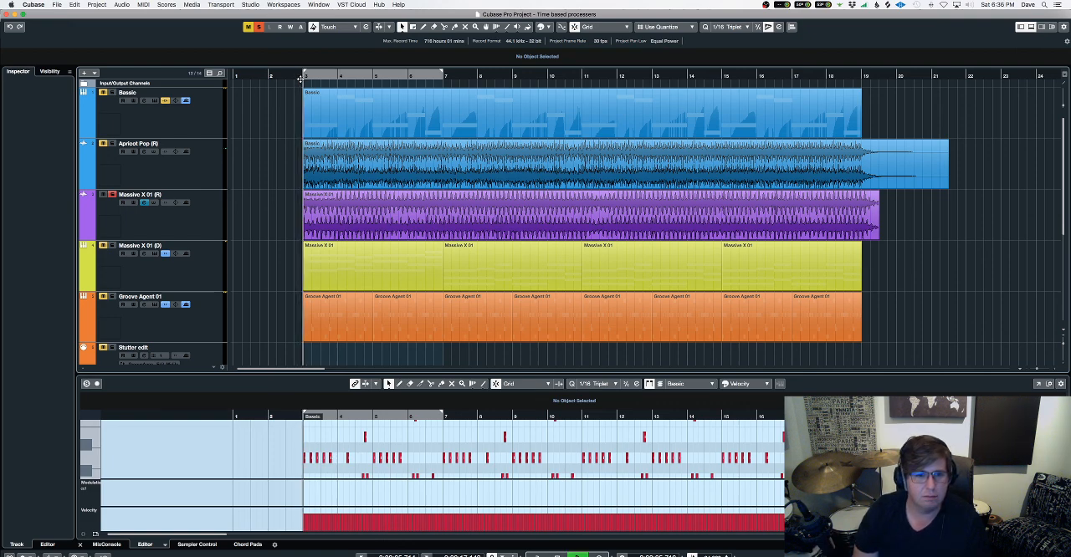